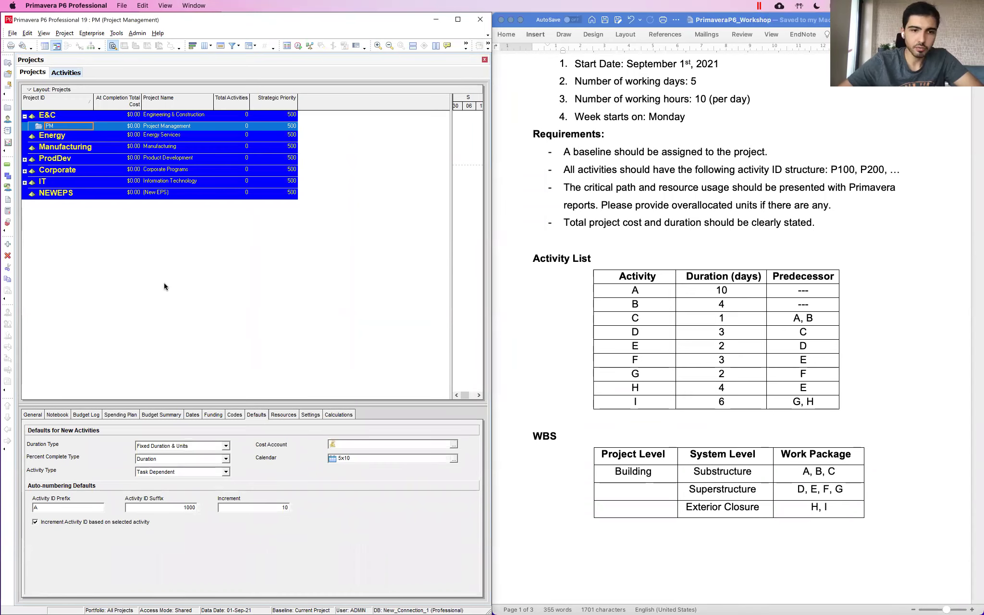
Step: Set the project's activity auto-numbering defaults to prefix P, suffix 100 and increment 100
{"action": "left_click", "coordinate": [81, 508]}
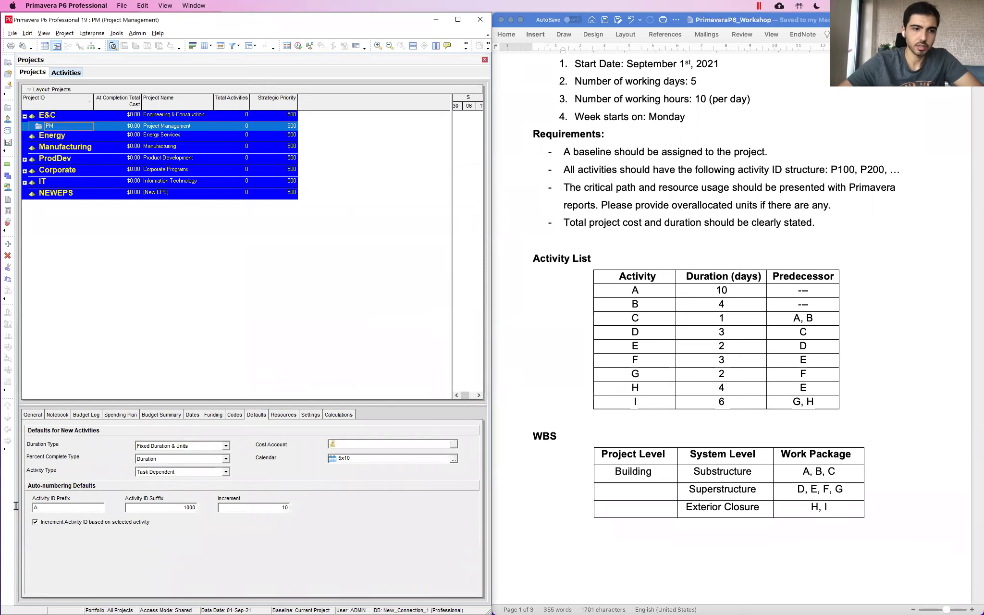
{"action": "double_click", "coordinate": [35, 507]}
{"action": "type", "text": "P"}
{"action": "left_click", "coordinate": [155, 508]}
{"action": "key", "text": "BackSpace"}
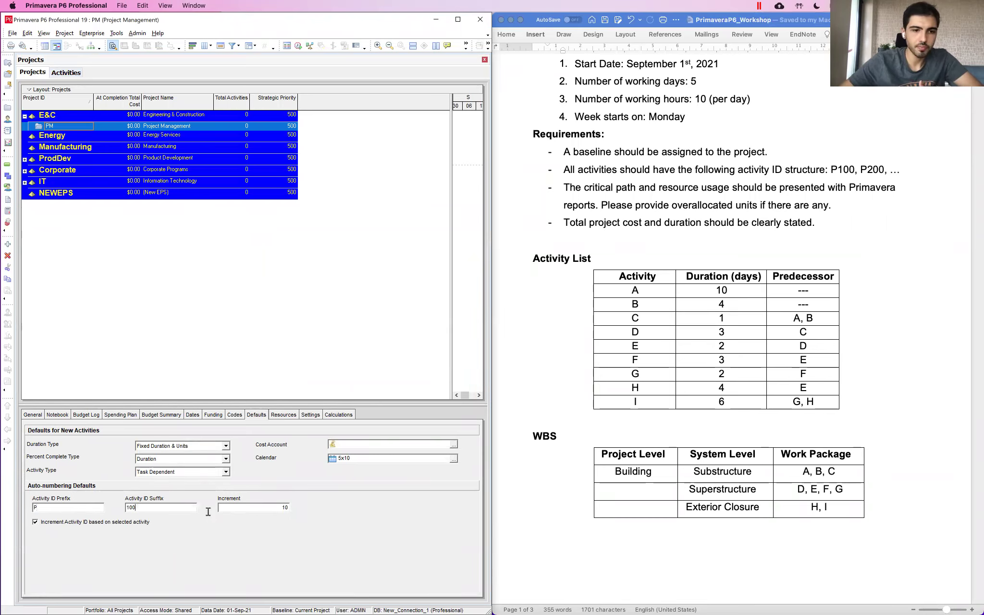
{"action": "left_click", "coordinate": [263, 507]}
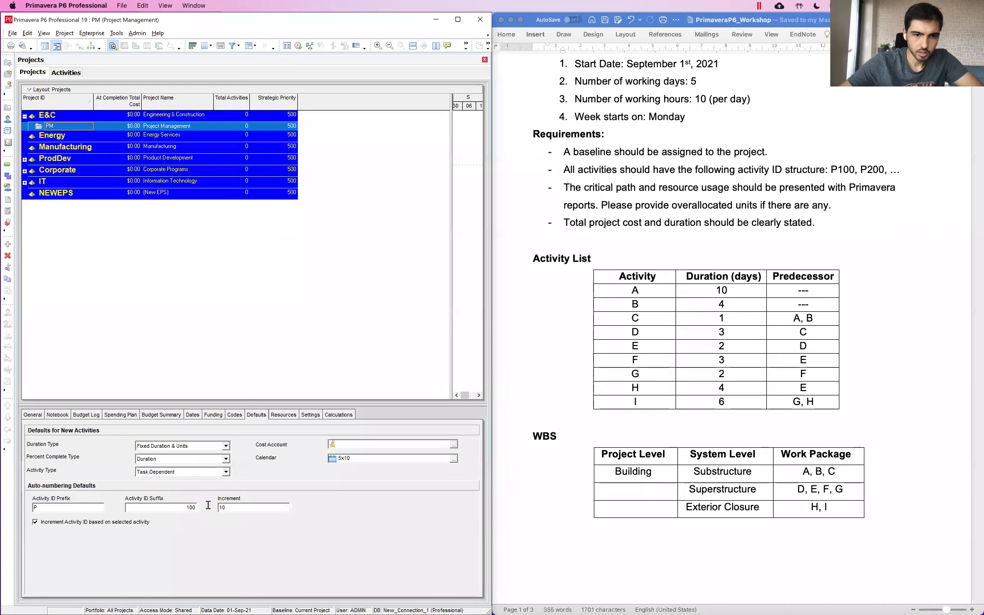
{"action": "type", "text": "0"}
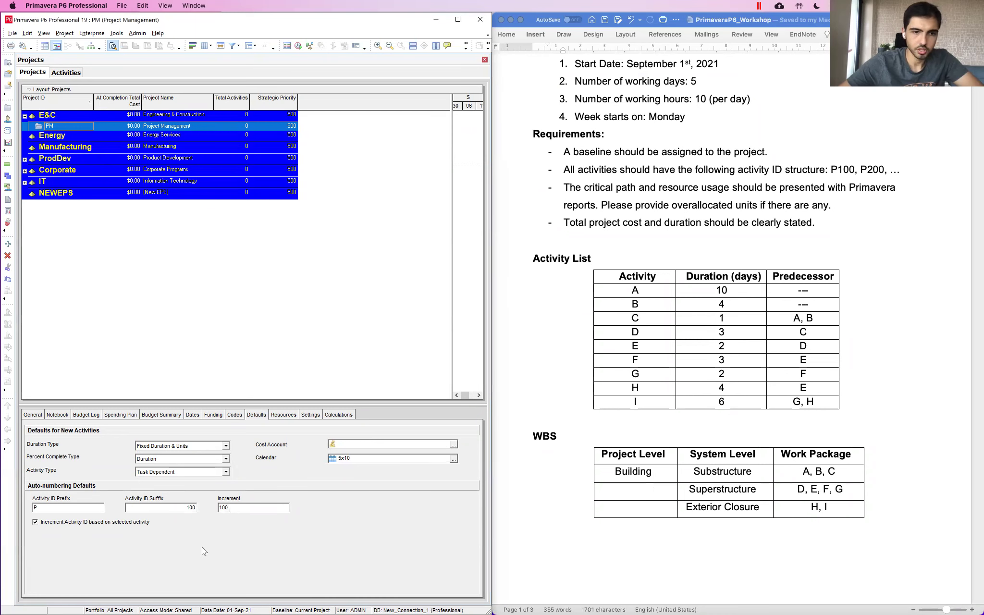
{"action": "left_click", "coordinate": [70, 227]}
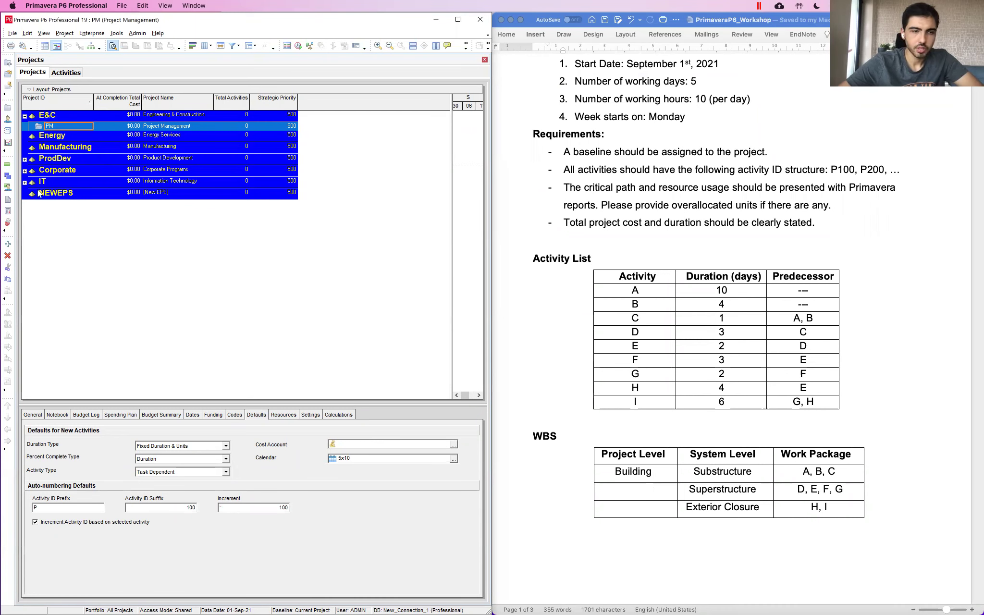
Step: Open the PM project and start a new activity P100 named A, assigned to the SUBSTRUCTURE WBS
{"action": "right_click", "coordinate": [51, 127]}
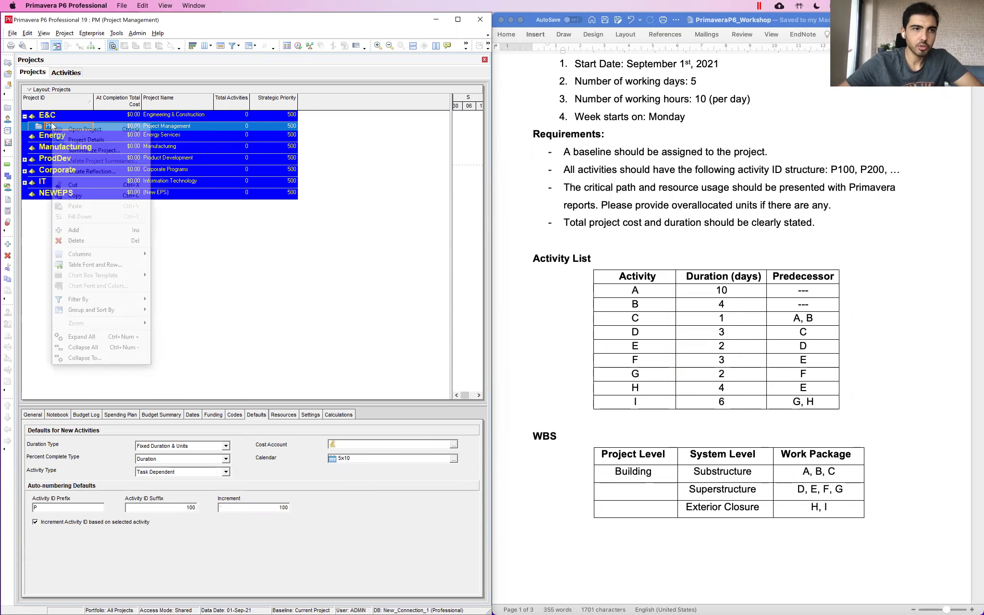
{"action": "left_click", "coordinate": [66, 130]}
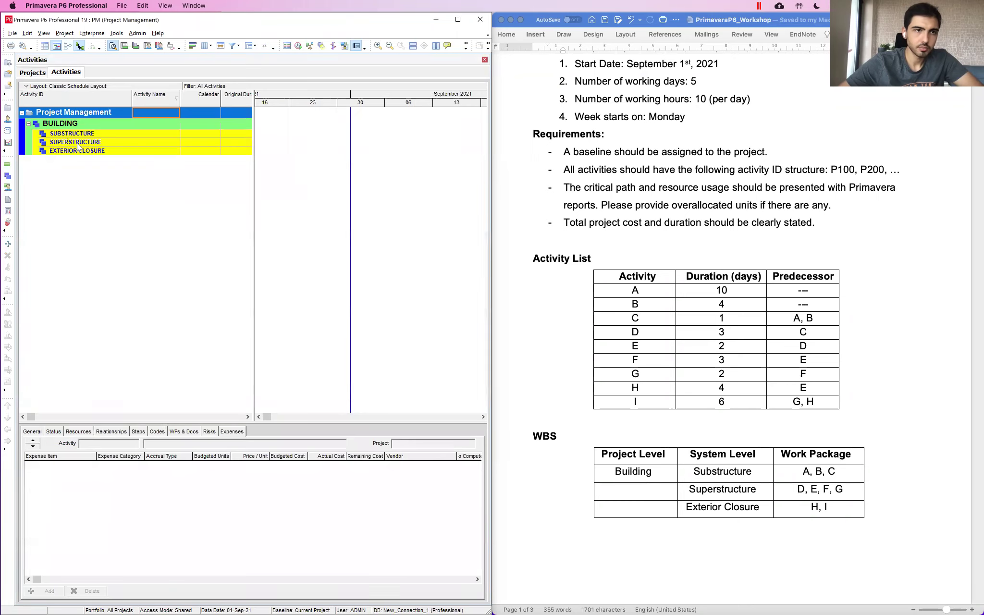
{"action": "left_click", "coordinate": [7, 245]}
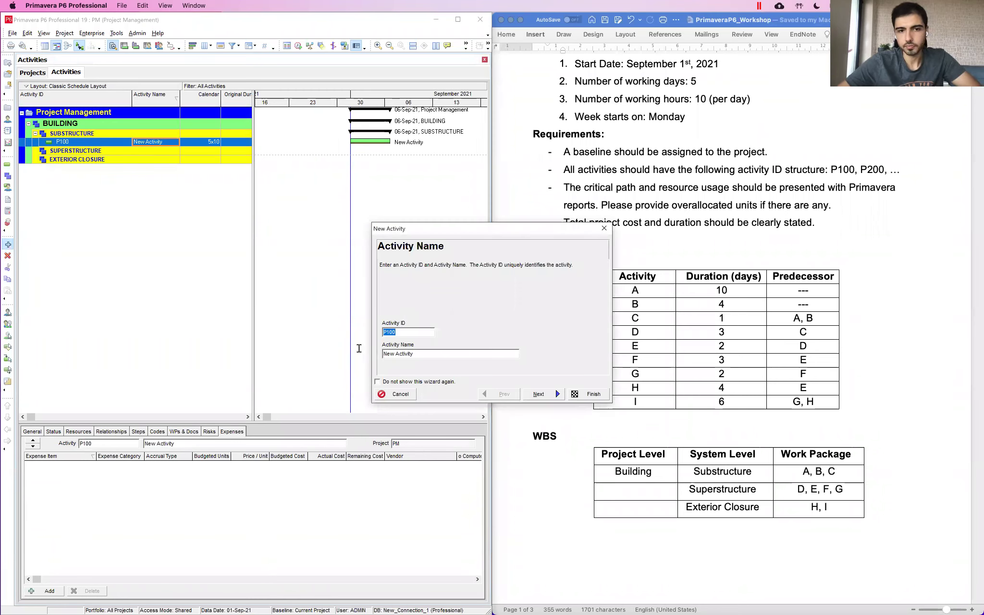
{"action": "key", "text": "Tab"}
{"action": "type", "text": "A"}
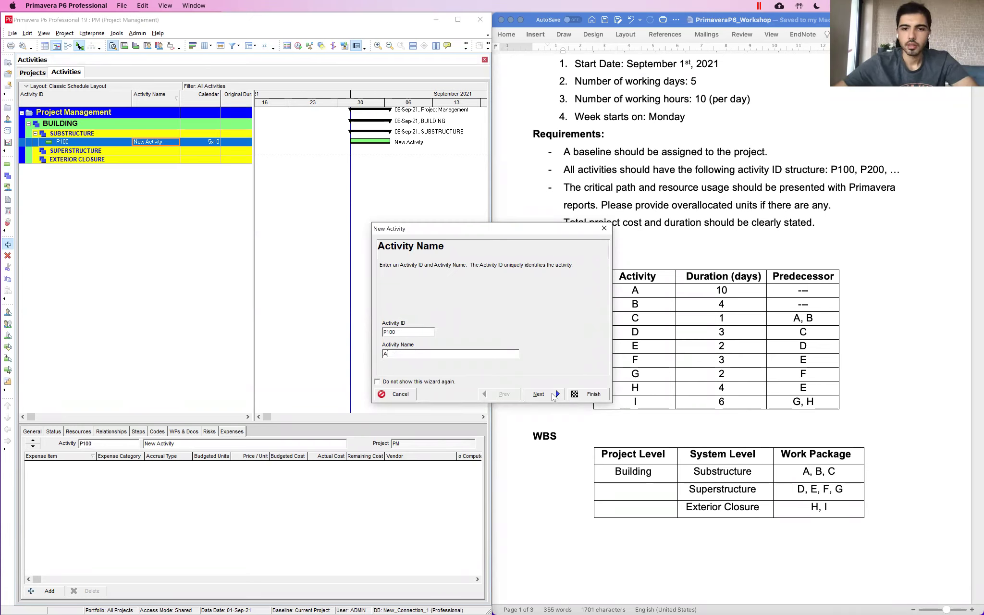
{"action": "left_click", "coordinate": [554, 396]}
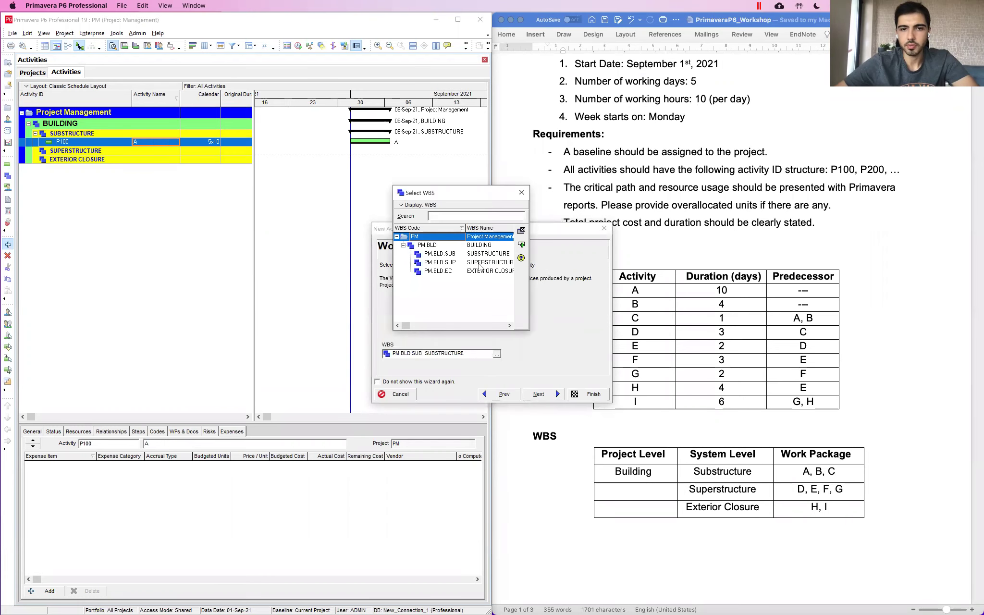
{"action": "left_click", "coordinate": [510, 254]}
{"action": "left_click", "coordinate": [521, 246]}
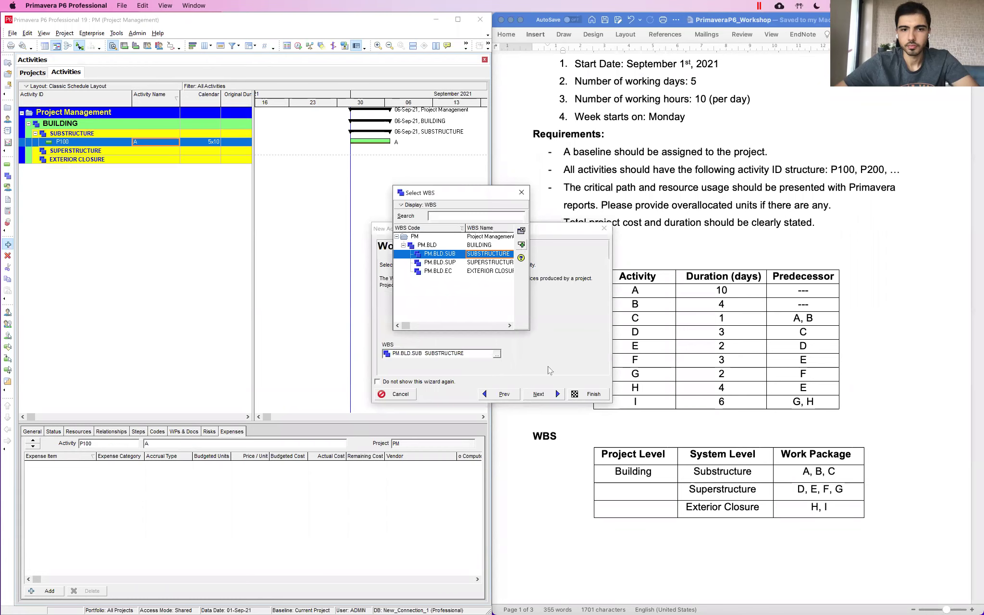
Step: Complete activity A as Task Dependent with Fixed Duration & Units, without assigning resources or configuring relationships
{"action": "left_click", "coordinate": [538, 394]}
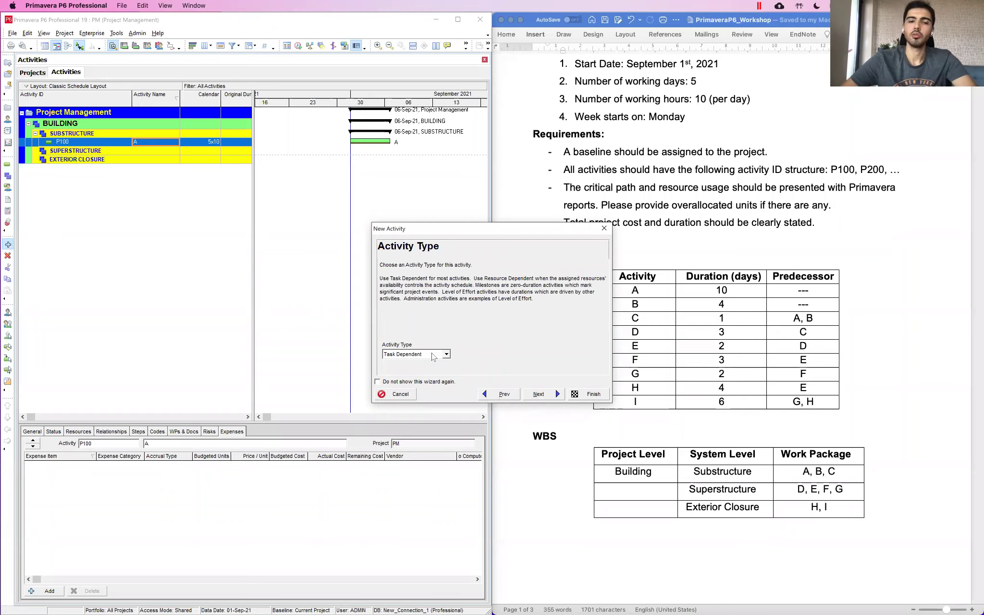
{"action": "left_click", "coordinate": [416, 355]}
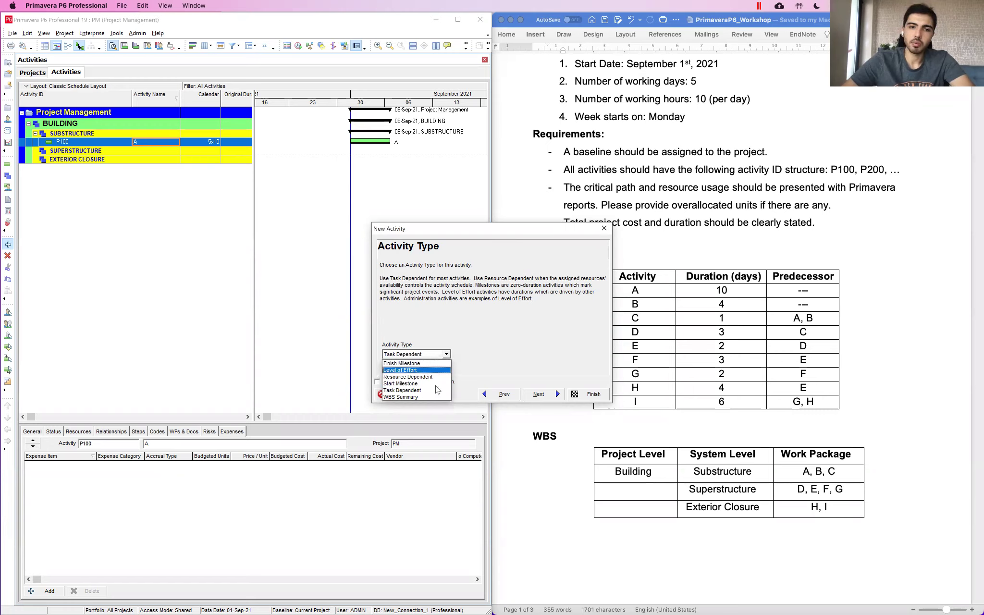
{"action": "left_click", "coordinate": [552, 401]}
{"action": "left_click", "coordinate": [550, 396]}
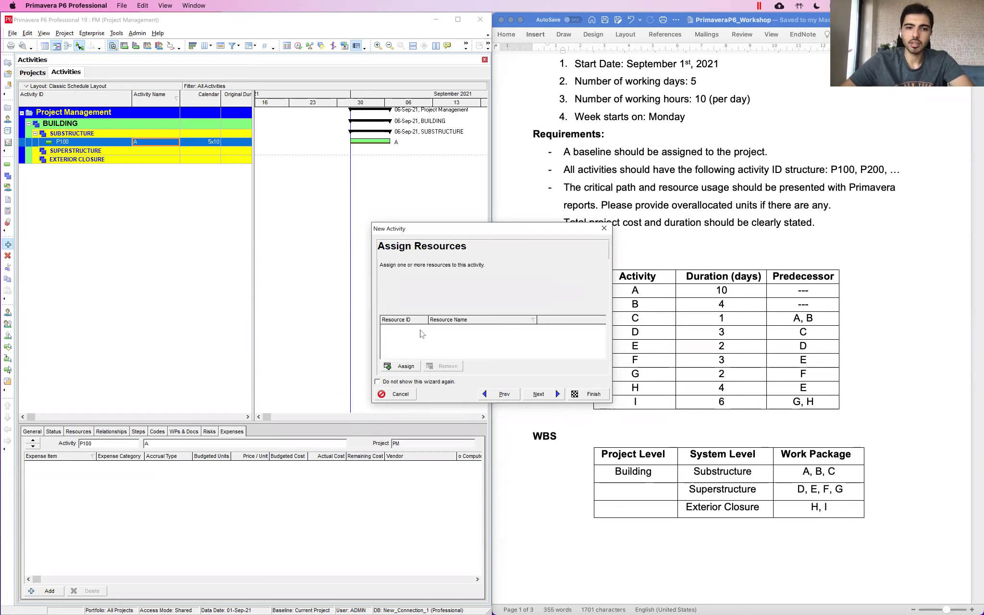
{"action": "left_click", "coordinate": [545, 397]}
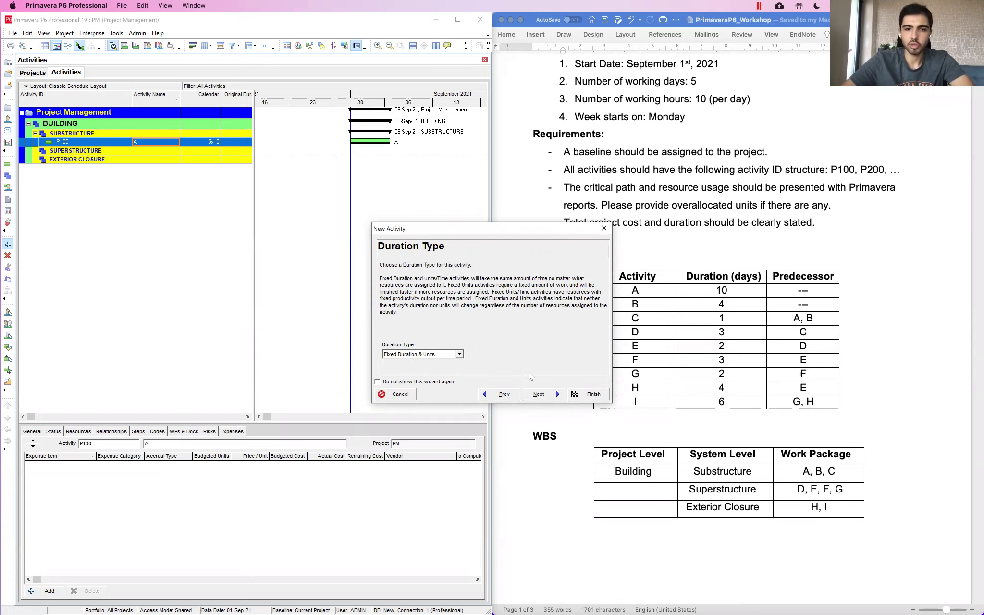
{"action": "left_click", "coordinate": [538, 394]}
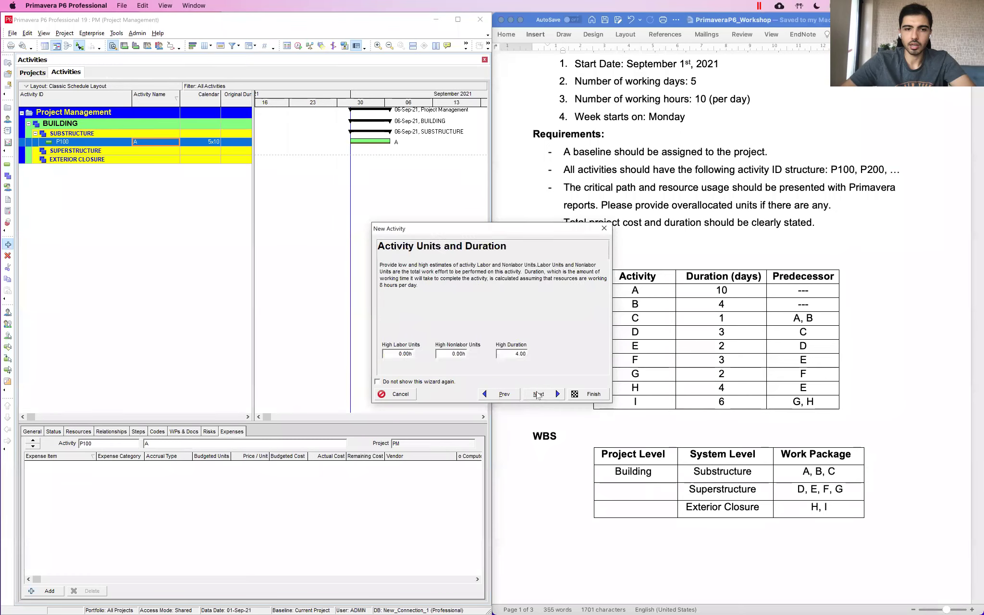
{"action": "left_click", "coordinate": [538, 394]}
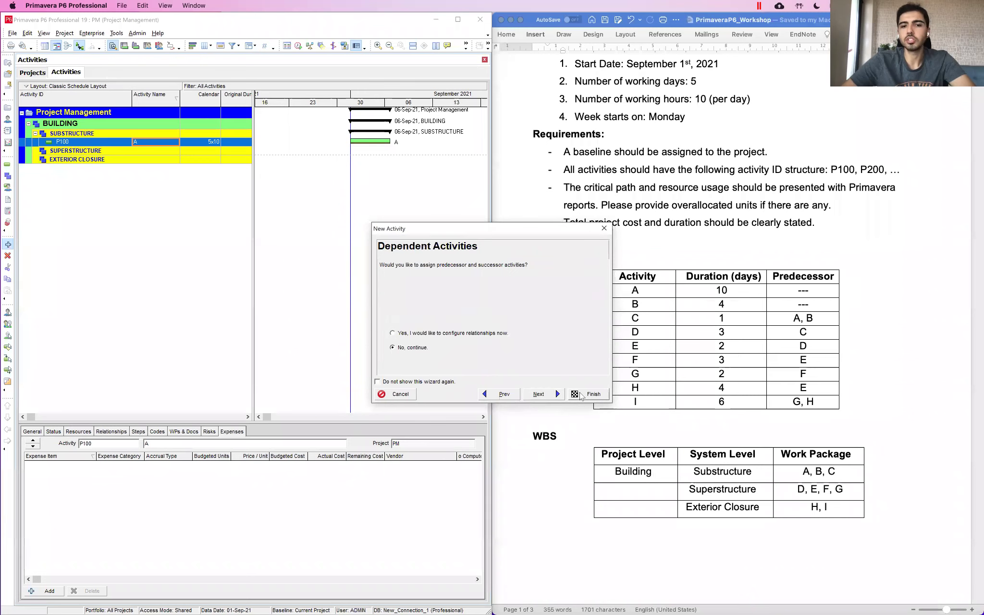
{"action": "left_click", "coordinate": [579, 394]}
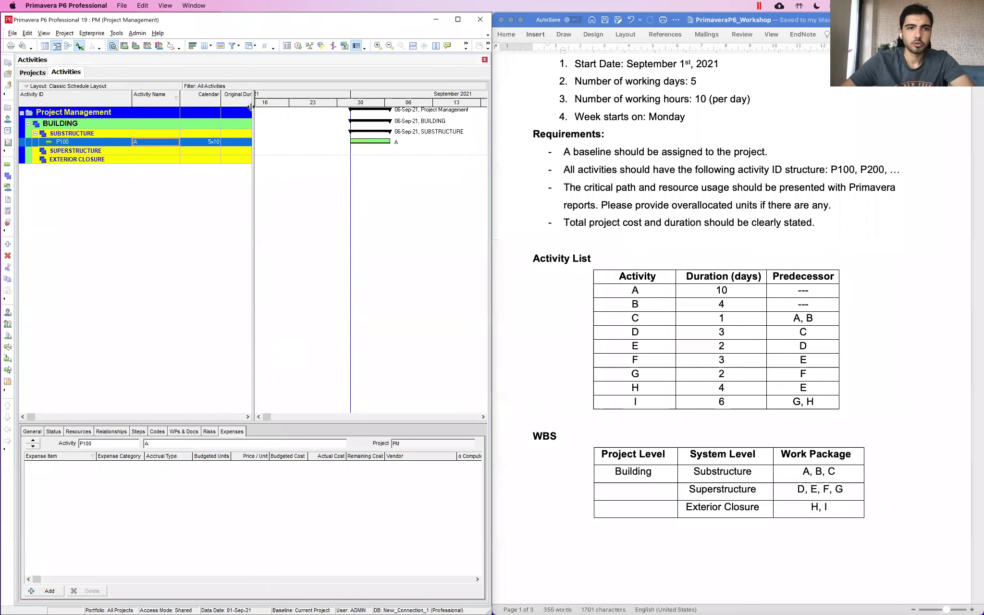
Step: Widen the activity table to show the duration and date columns, and add activities B and C under SUBSTRUCTURE
{"action": "left_click_drag", "start_coordinate": [251, 106], "coordinate": [363, 122]}
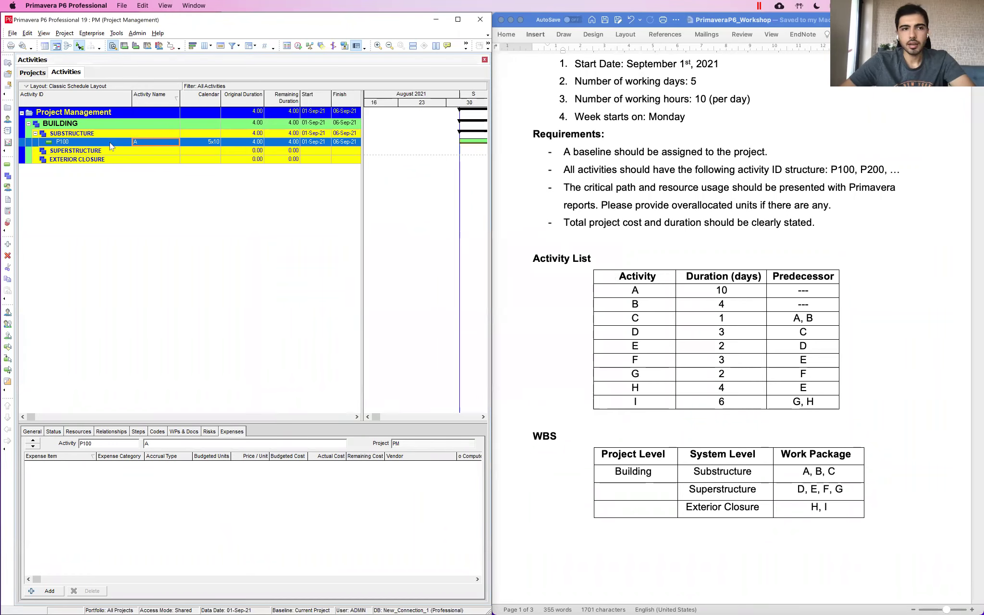
{"action": "right_click", "coordinate": [111, 143]}
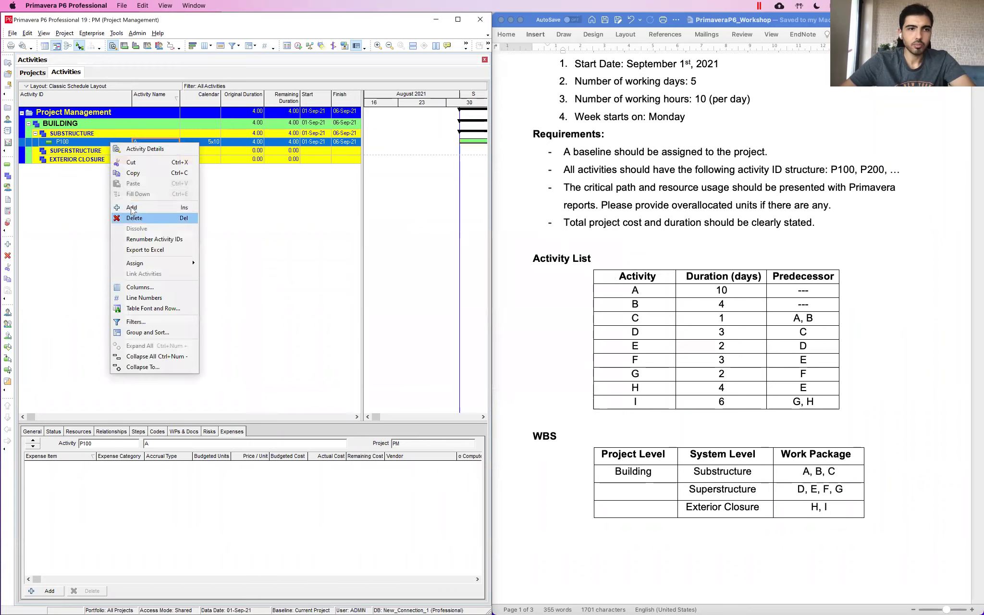
{"action": "left_click", "coordinate": [132, 207]}
{"action": "type", "text": "B"}
{"action": "key", "text": "Return"}
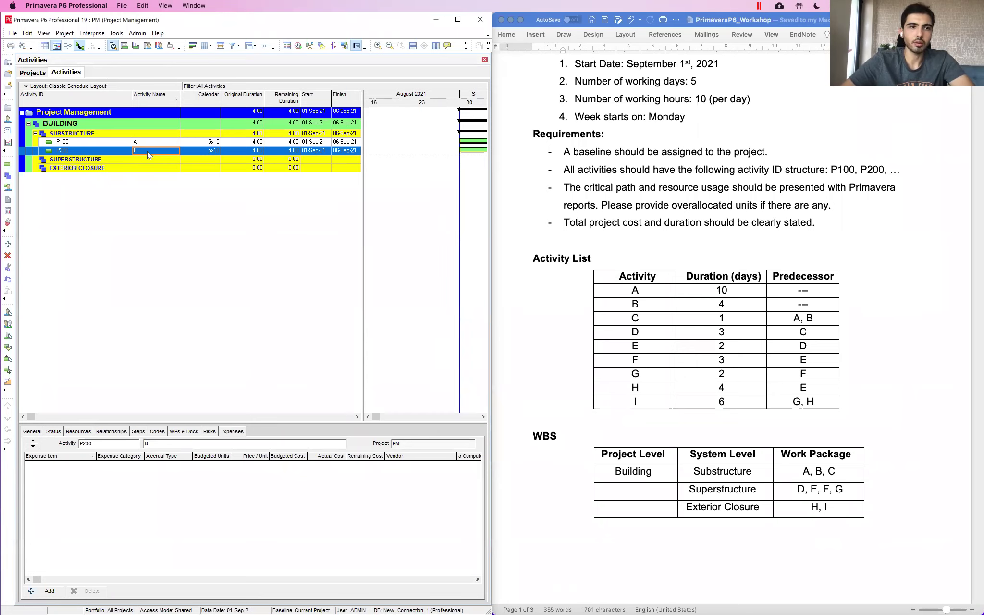
{"action": "right_click", "coordinate": [148, 153]}
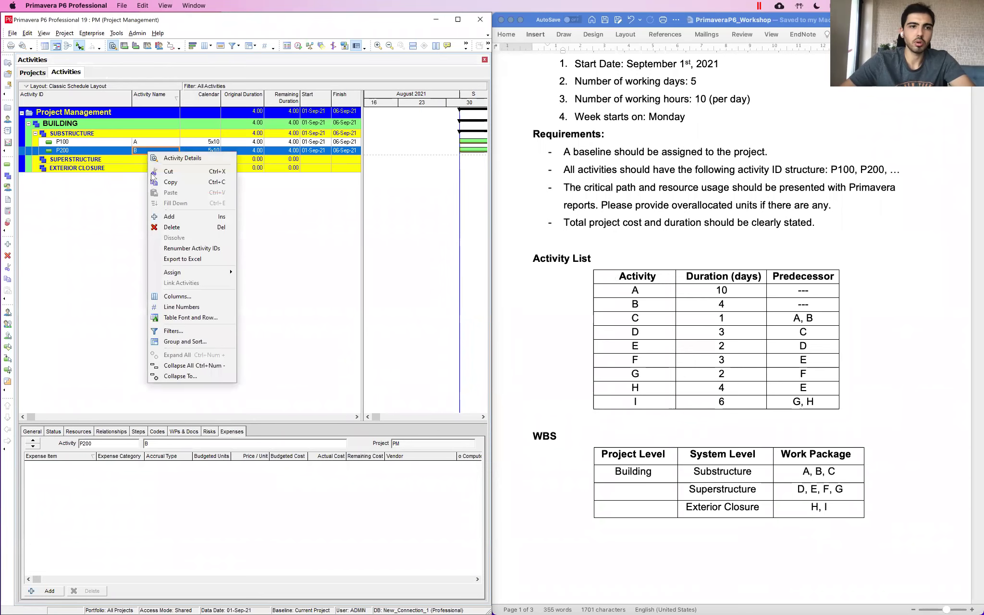
{"action": "left_click", "coordinate": [171, 216]}
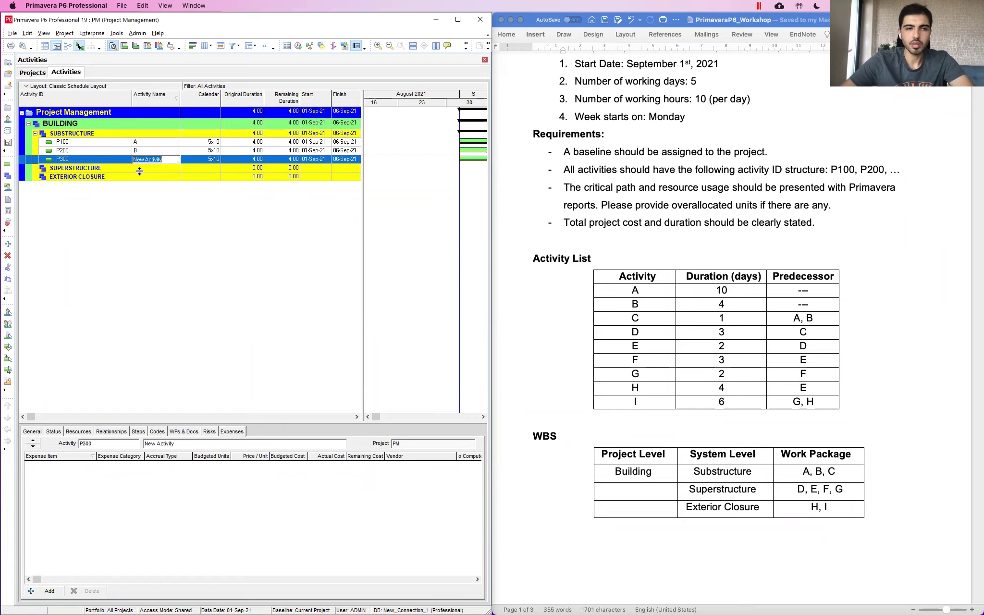
{"action": "type", "text": "C"}
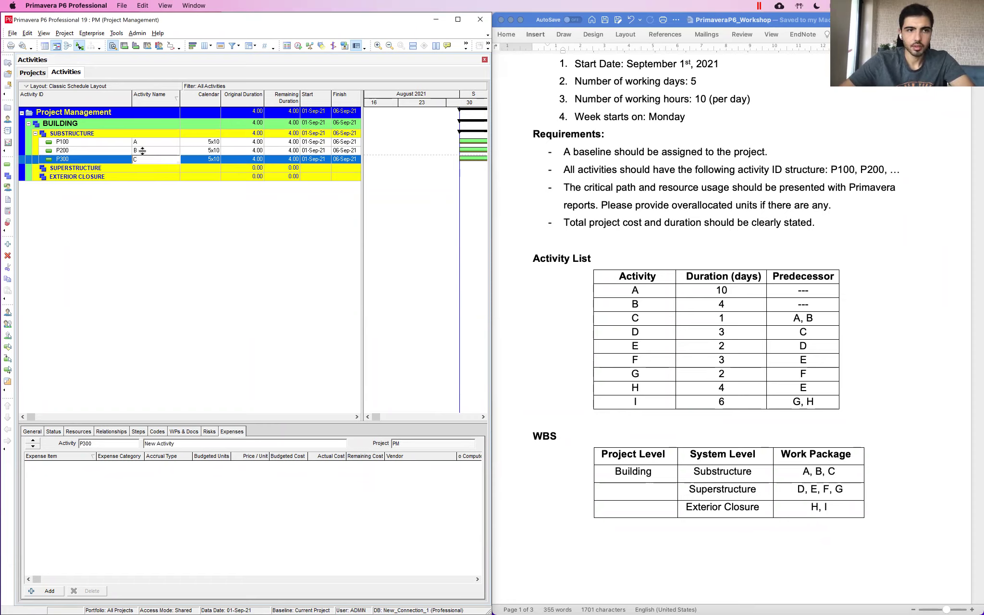
{"action": "key", "text": "Return"}
Step: Add activities D and E under the SUPERSTRUCTURE WBS
{"action": "right_click", "coordinate": [137, 167]}
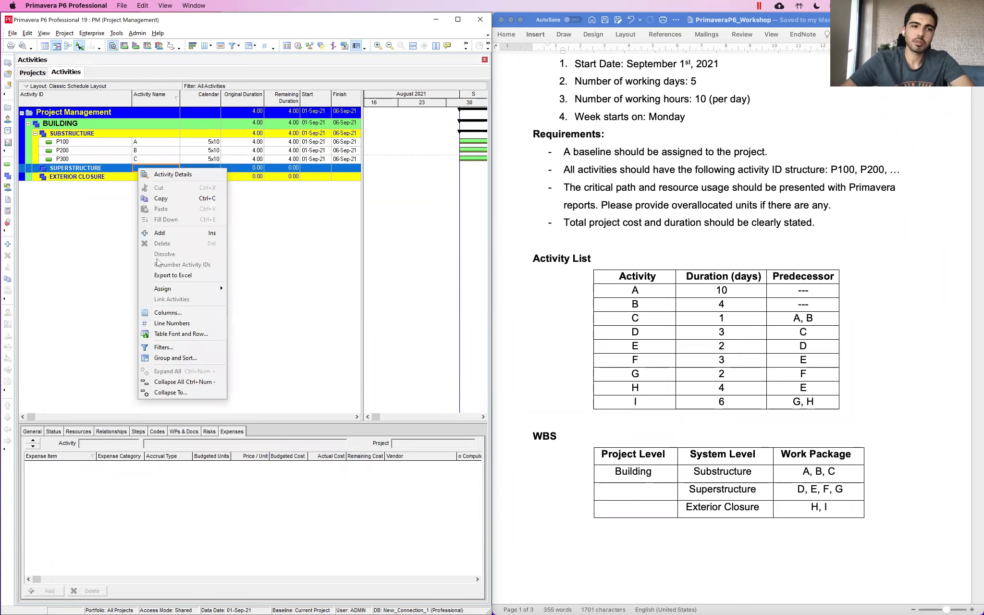
{"action": "left_click", "coordinate": [157, 233]}
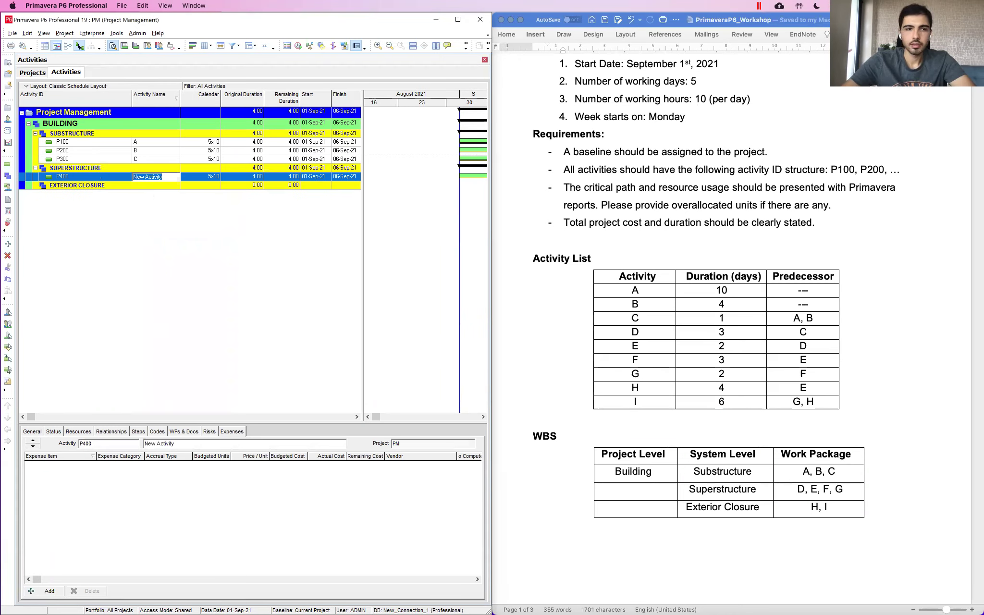
{"action": "type", "text": "D"}
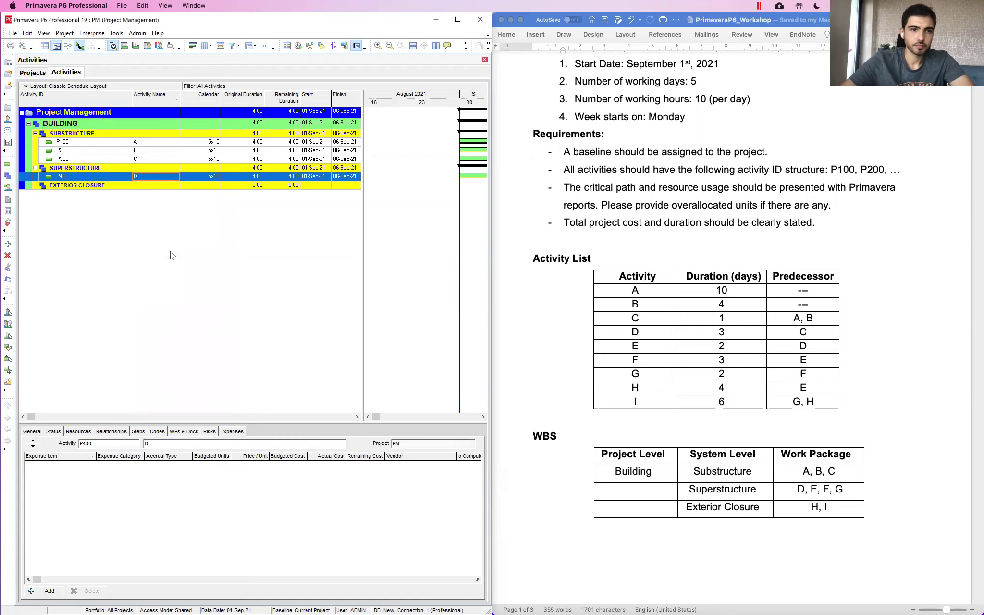
{"action": "right_click", "coordinate": [148, 186]}
{"action": "left_click", "coordinate": [161, 253]}
{"action": "type", "text": "E"}
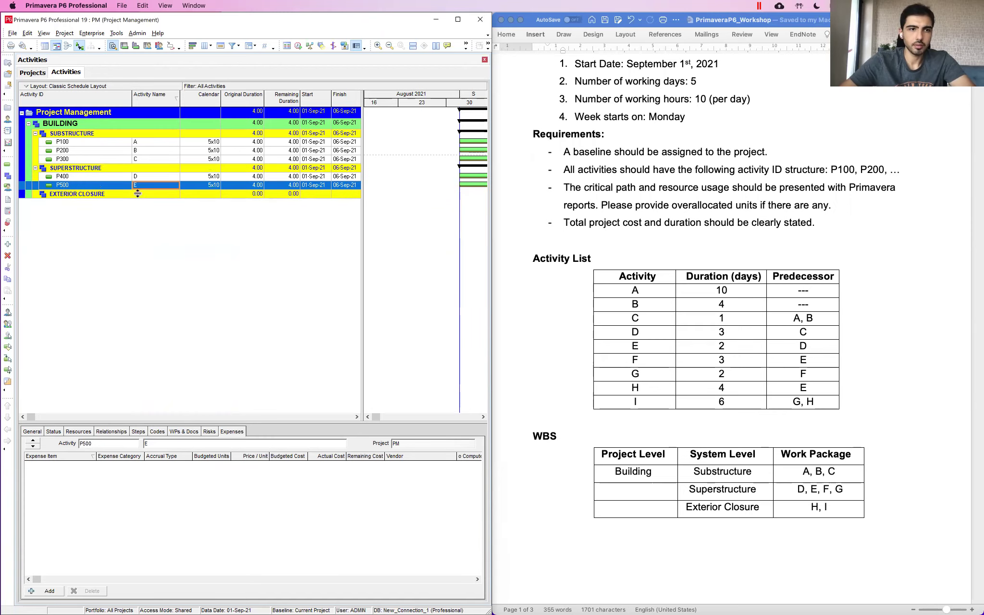
Step: Add activities F and G below activity E in the SUPERSTRUCTURE WBS
{"action": "right_click", "coordinate": [138, 187]}
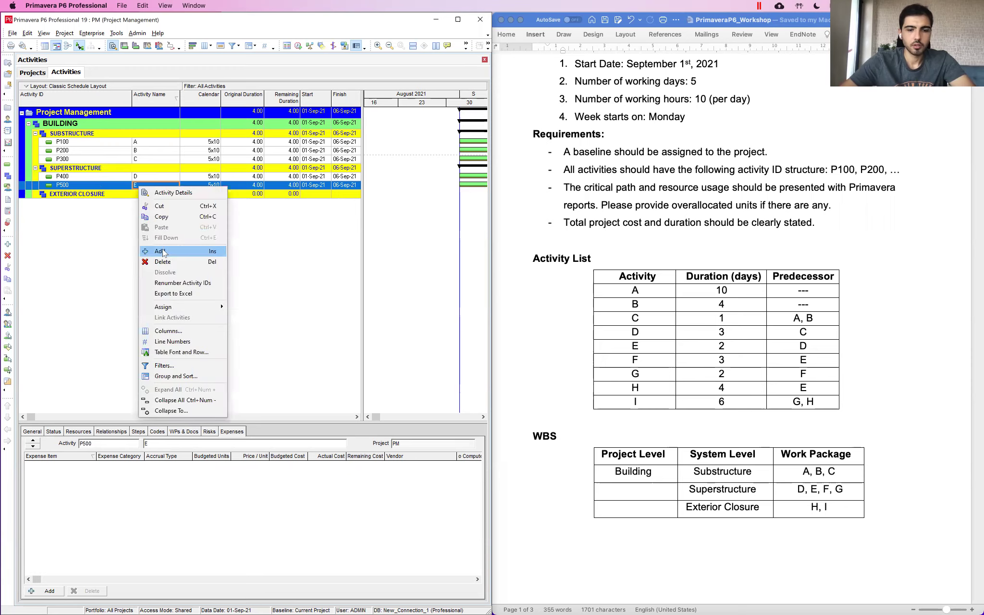
{"action": "left_click", "coordinate": [163, 250]}
{"action": "type", "text": "F"}
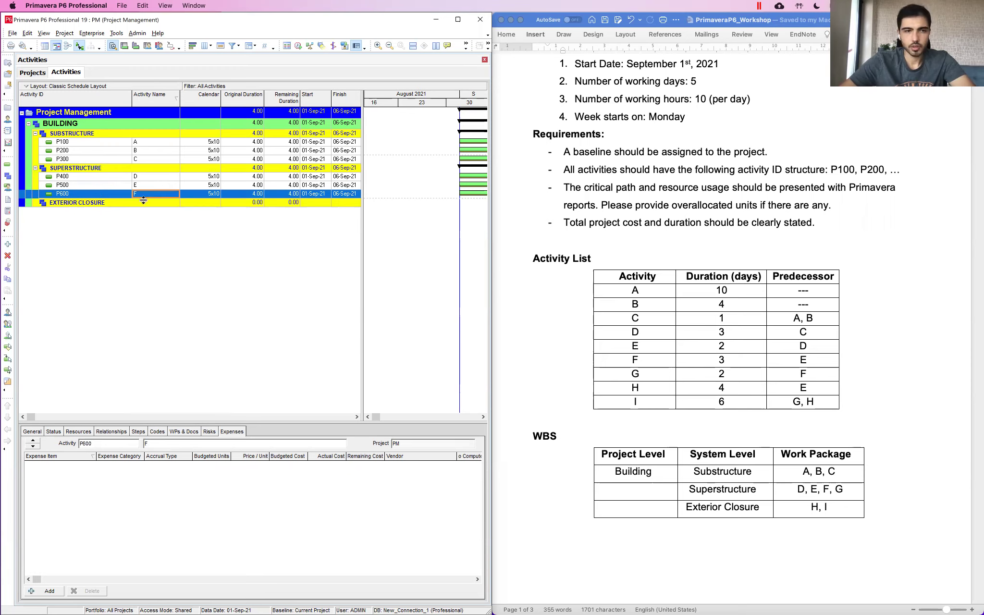
{"action": "left_click", "coordinate": [144, 201]}
{"action": "right_click", "coordinate": [140, 199]}
{"action": "key", "text": "Escape"}
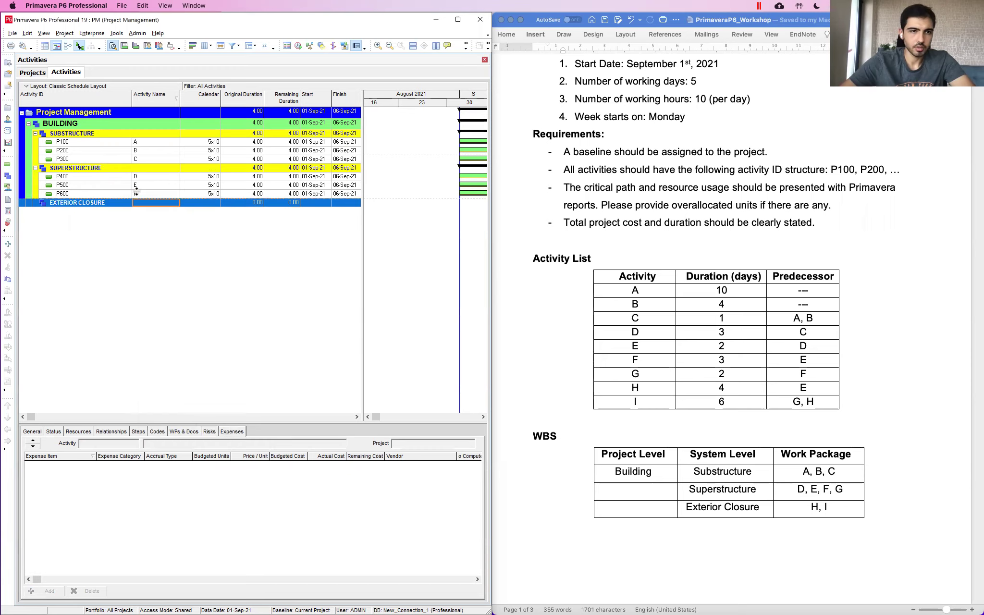
{"action": "right_click", "coordinate": [138, 195]}
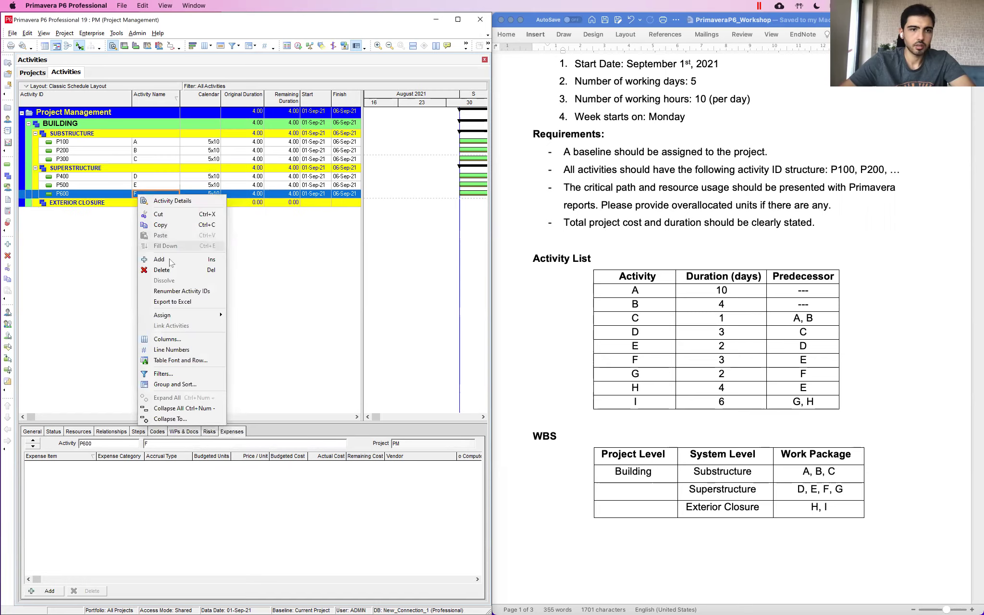
{"action": "left_click", "coordinate": [170, 259]}
{"action": "type", "text": "G"}
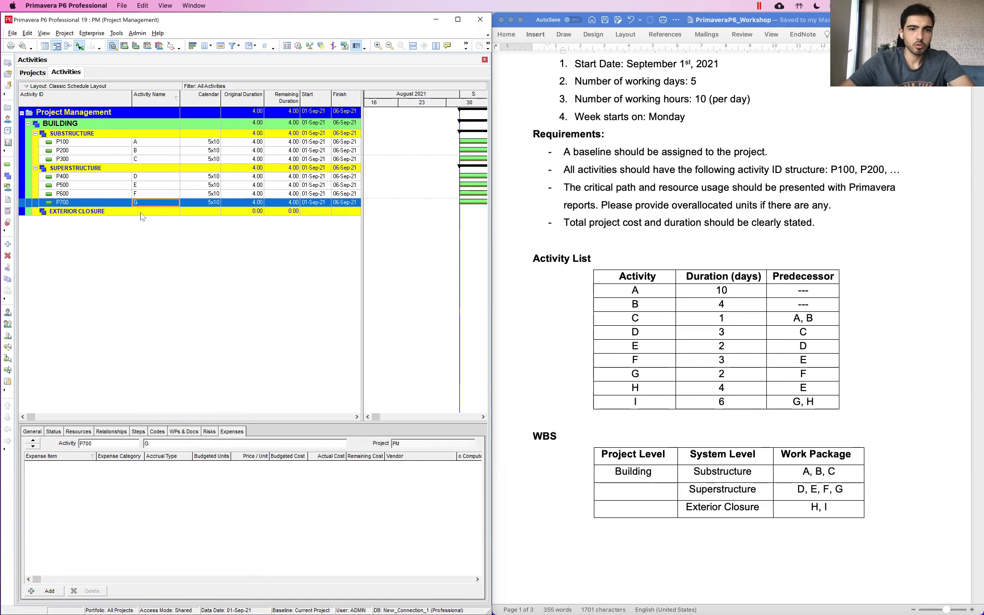
Step: Add activity H under the EXTERIOR CLOSURE WBS
{"action": "left_click", "coordinate": [142, 214]}
{"action": "right_click", "coordinate": [142, 215]}
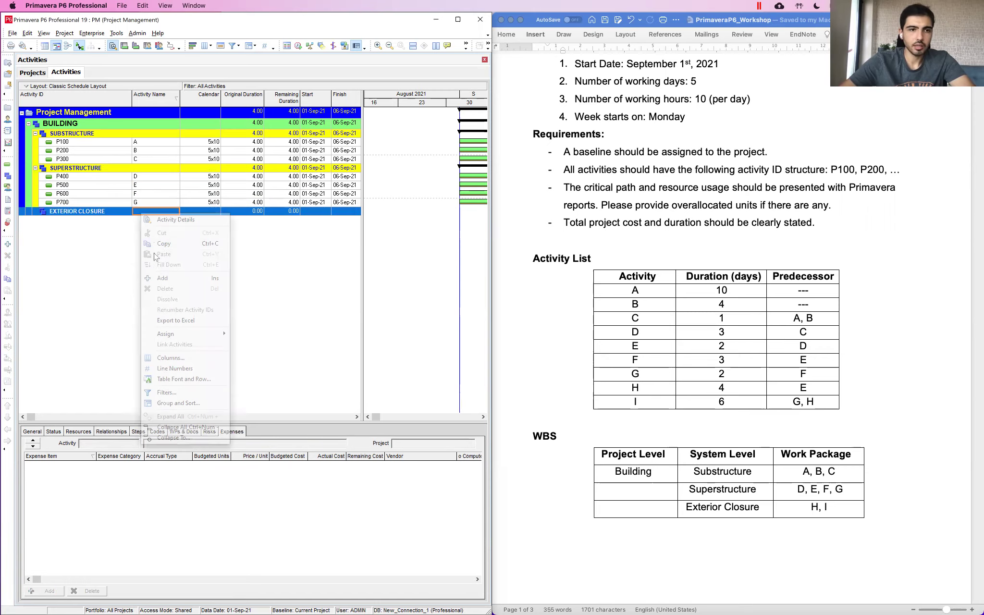
{"action": "left_click", "coordinate": [160, 278]}
{"action": "type", "text": "H"}
{"action": "key", "text": "Return"}
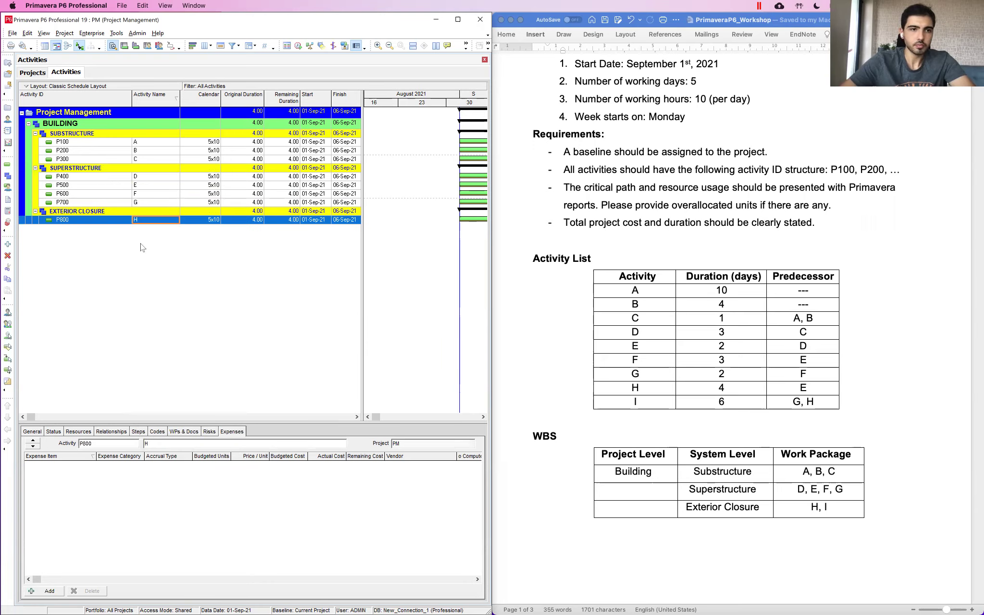
Step: Add activity I below activity H in the EXTERIOR CLOSURE WBS
{"action": "right_click", "coordinate": [136, 222]}
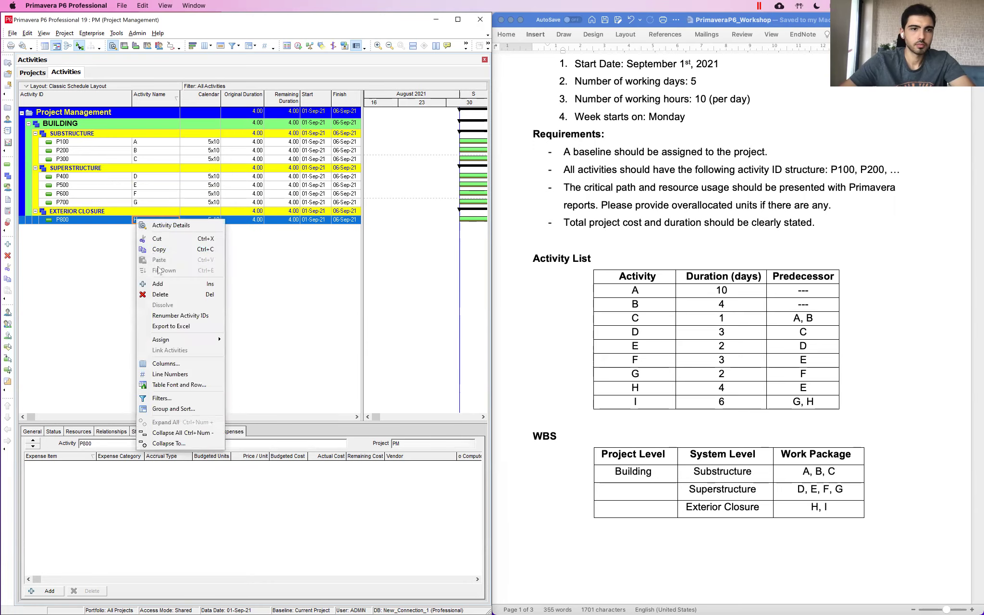
{"action": "left_click", "coordinate": [168, 282]}
{"action": "key", "text": "BackSpace"}
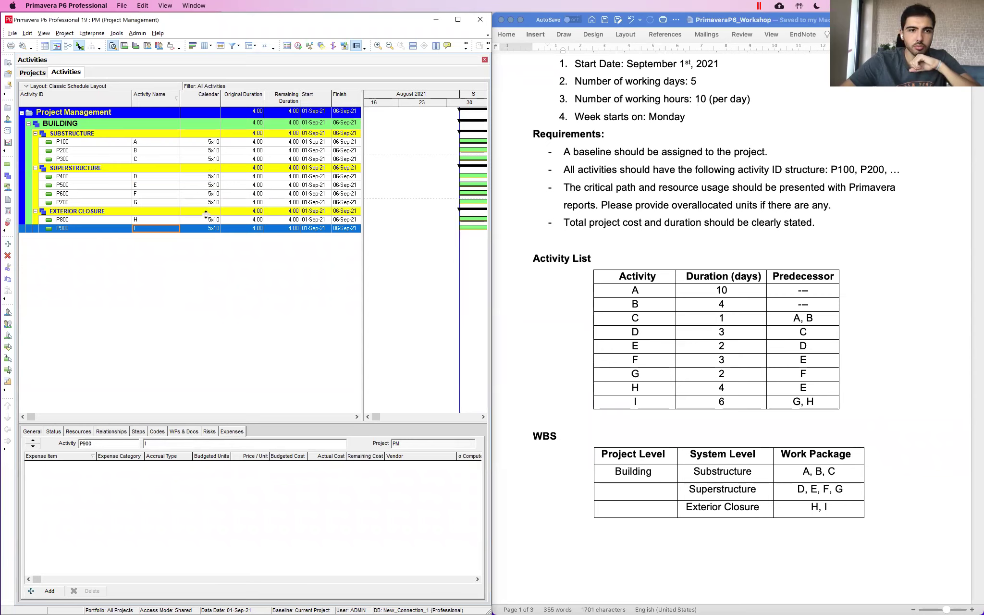
{"action": "right_click", "coordinate": [201, 103]}
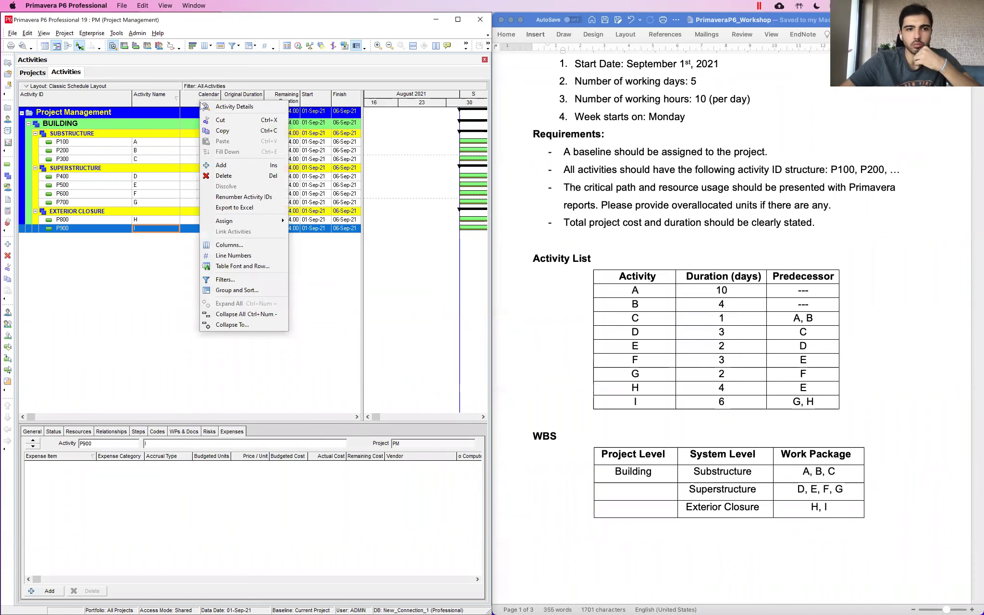
{"action": "left_click", "coordinate": [145, 232]}
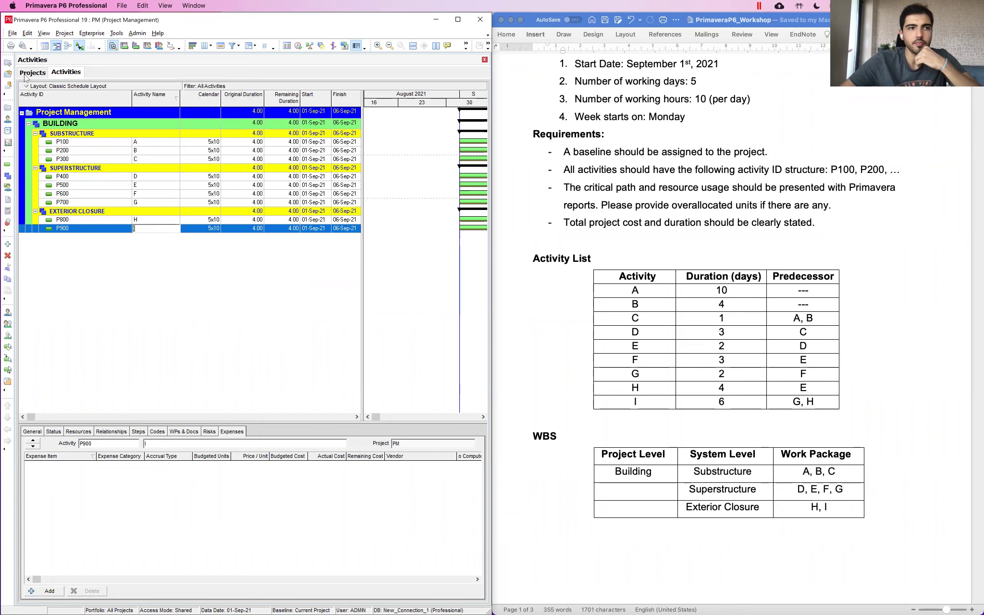
{"action": "left_click", "coordinate": [44, 33]}
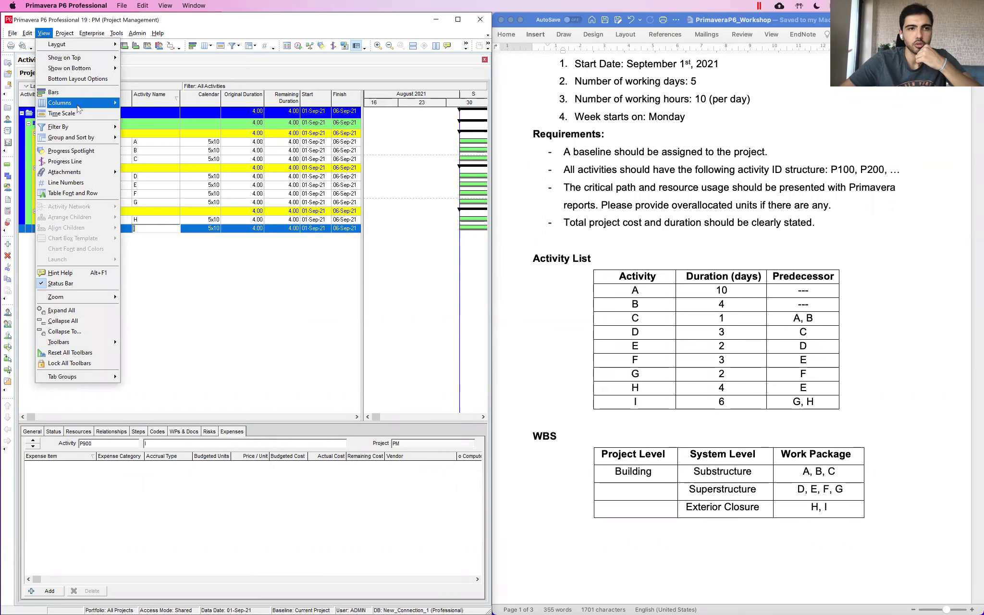
{"action": "left_click", "coordinate": [183, 269]}
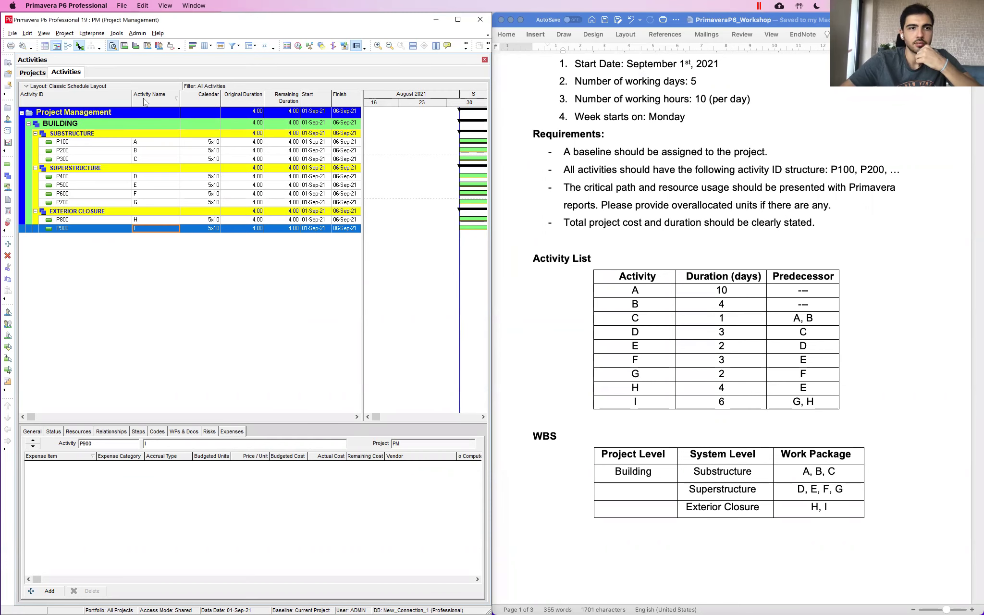
Step: Open the column selection for the activity table and remove the Calendar column from the selected options
{"action": "right_click", "coordinate": [146, 101]}
{"action": "left_click", "coordinate": [169, 244]}
{"action": "left_click_drag", "start_coordinate": [244, 150], "coordinate": [220, 231]}
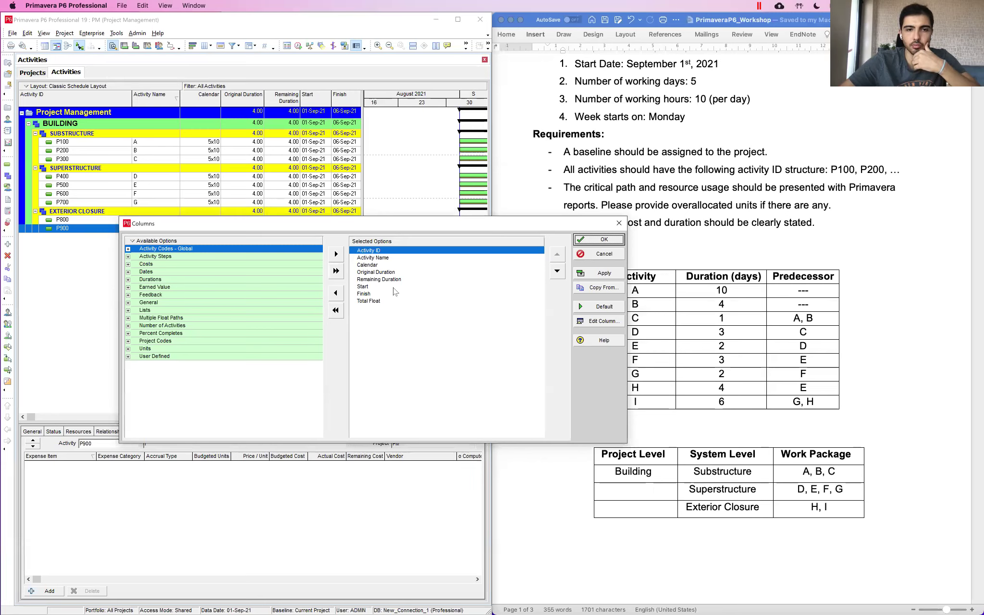
{"action": "left_click", "coordinate": [376, 265]}
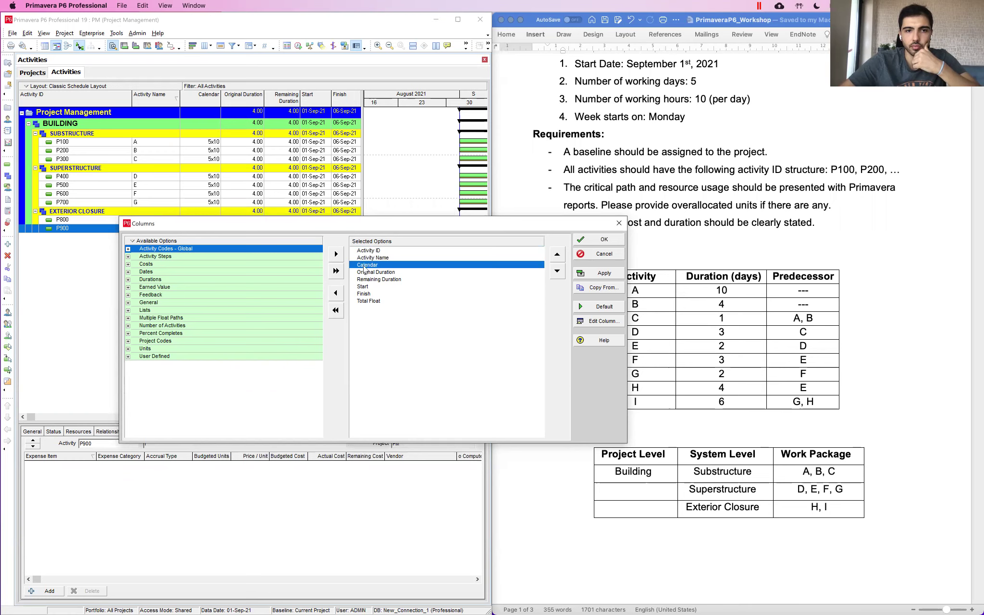
{"action": "double_click", "coordinate": [365, 266]}
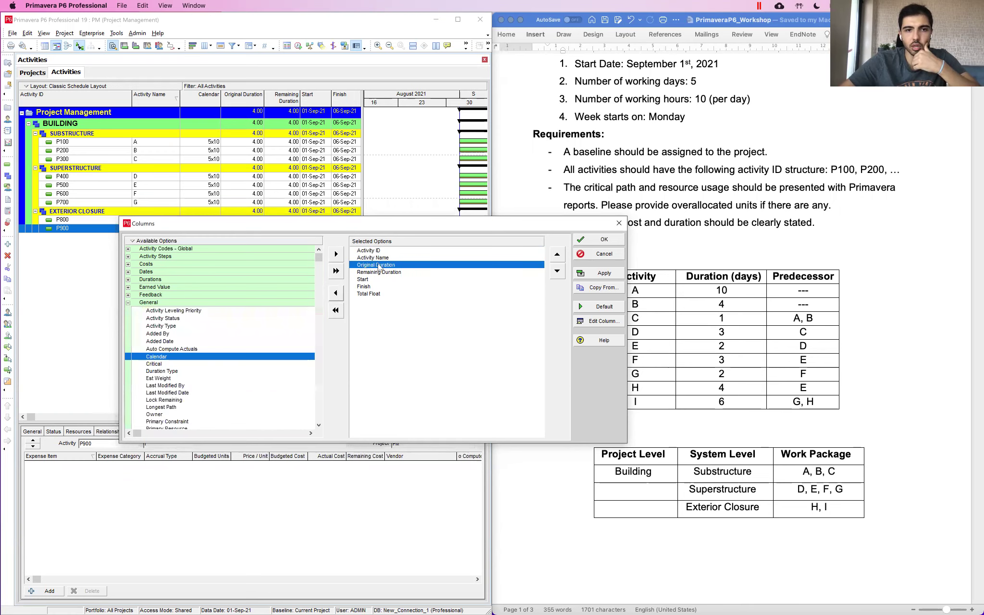
Step: Add the Remaining Total Cost column from the Costs category, place it after Total Float, and accept the column selection
{"action": "left_click", "coordinate": [379, 272]}
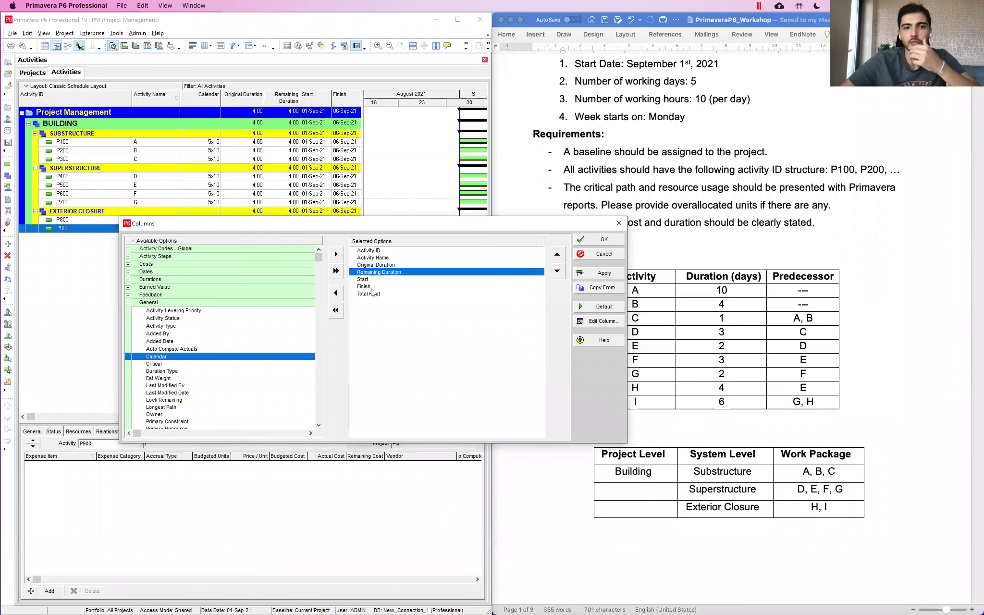
{"action": "left_click", "coordinate": [128, 264]}
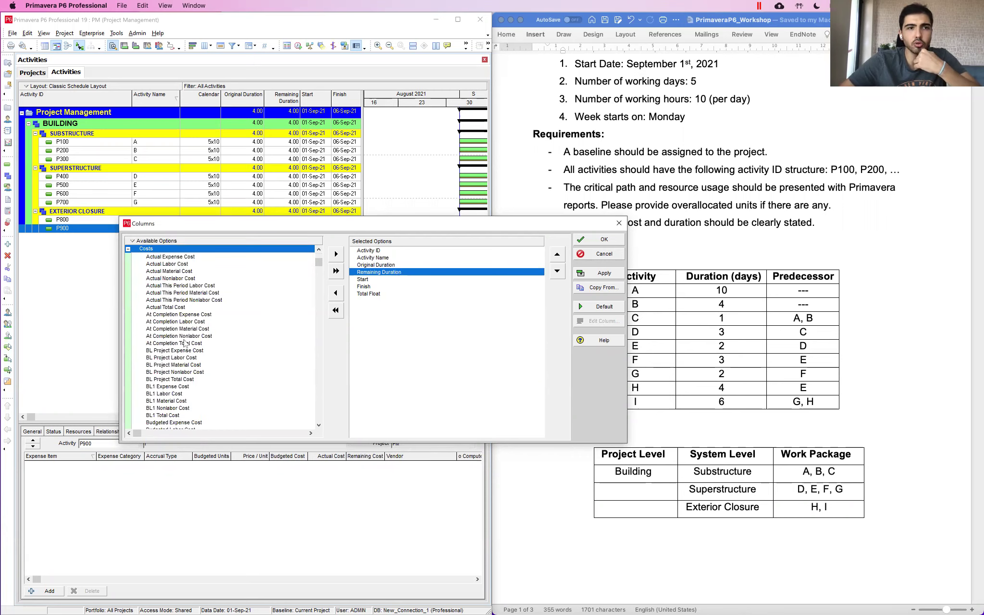
{"action": "scroll", "coordinate": [185, 343], "scroll_direction": "down", "scroll_amount": 3}
{"action": "scroll", "coordinate": [185, 343], "scroll_direction": "up", "scroll_amount": 3}
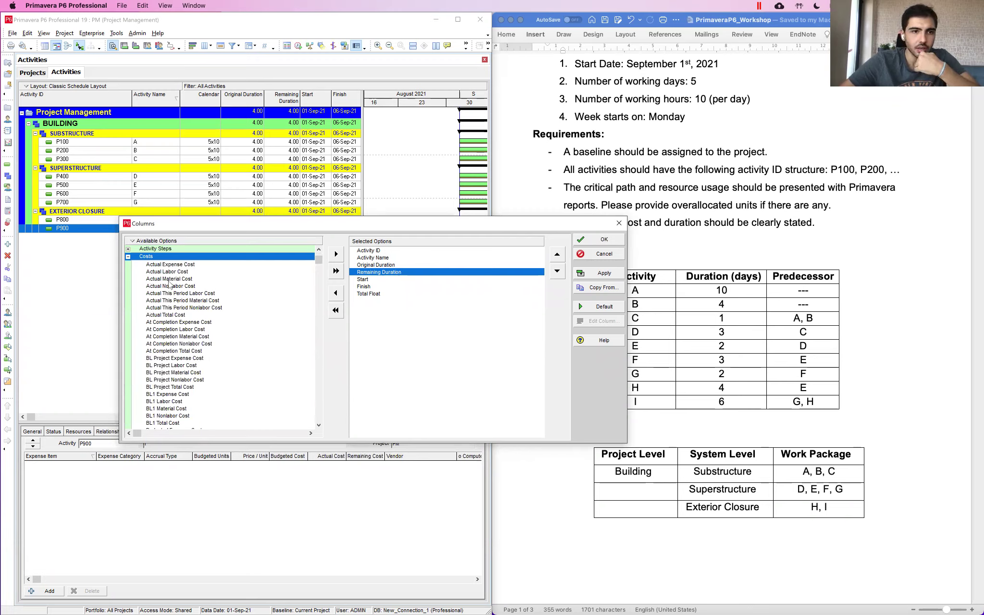
{"action": "scroll", "coordinate": [169, 284], "scroll_direction": "down", "scroll_amount": 8}
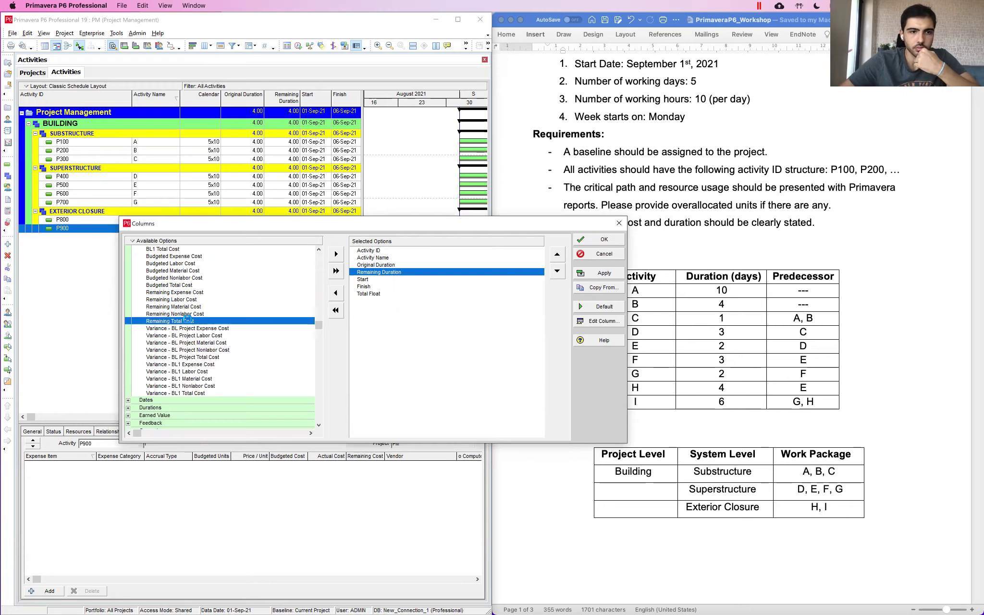
{"action": "double_click", "coordinate": [189, 321]}
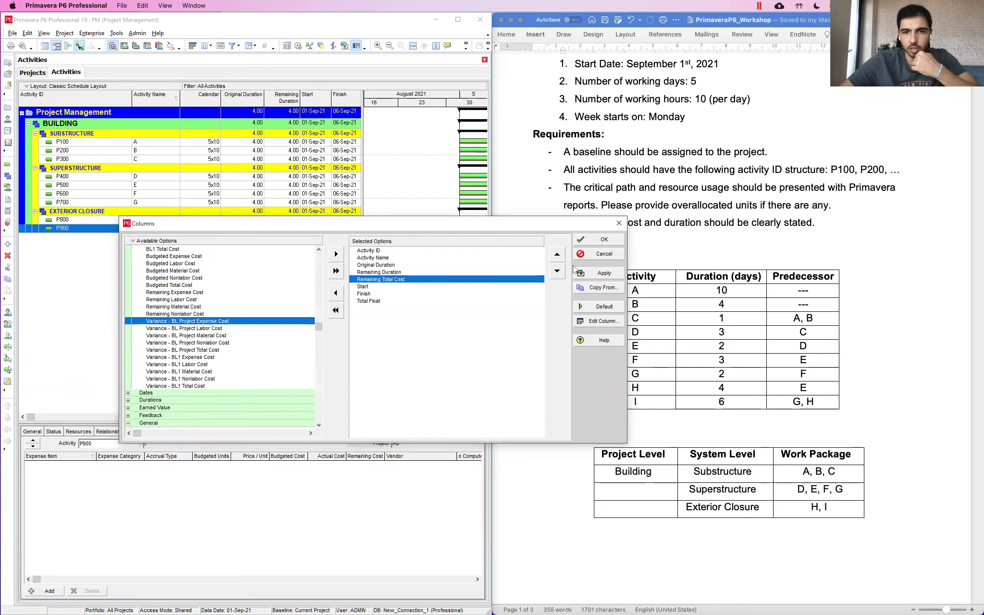
{"action": "left_click", "coordinate": [557, 271]}
{"action": "left_click", "coordinate": [557, 272]}
{"action": "left_click", "coordinate": [557, 271]}
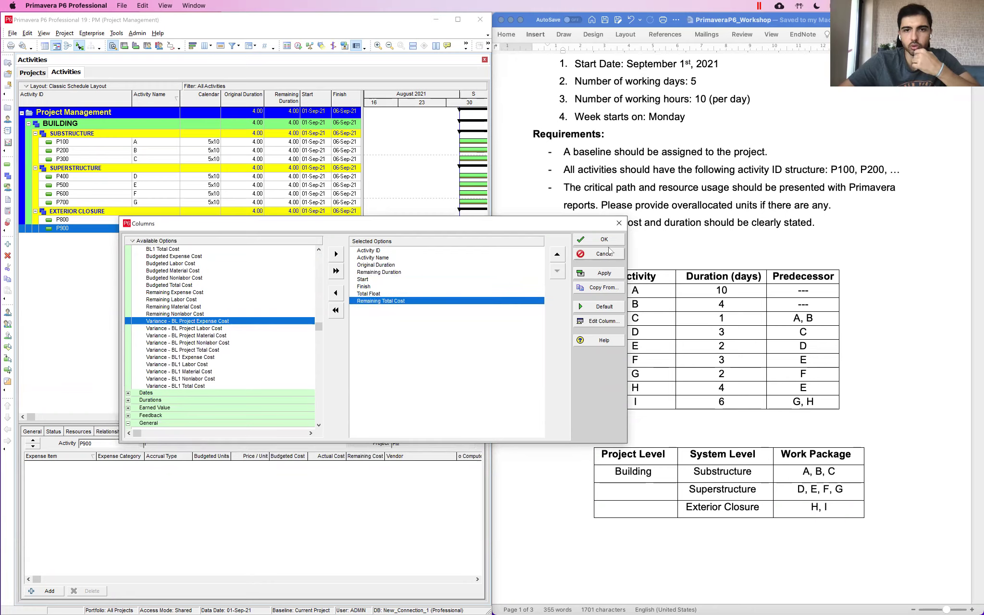
{"action": "left_click", "coordinate": [587, 238]}
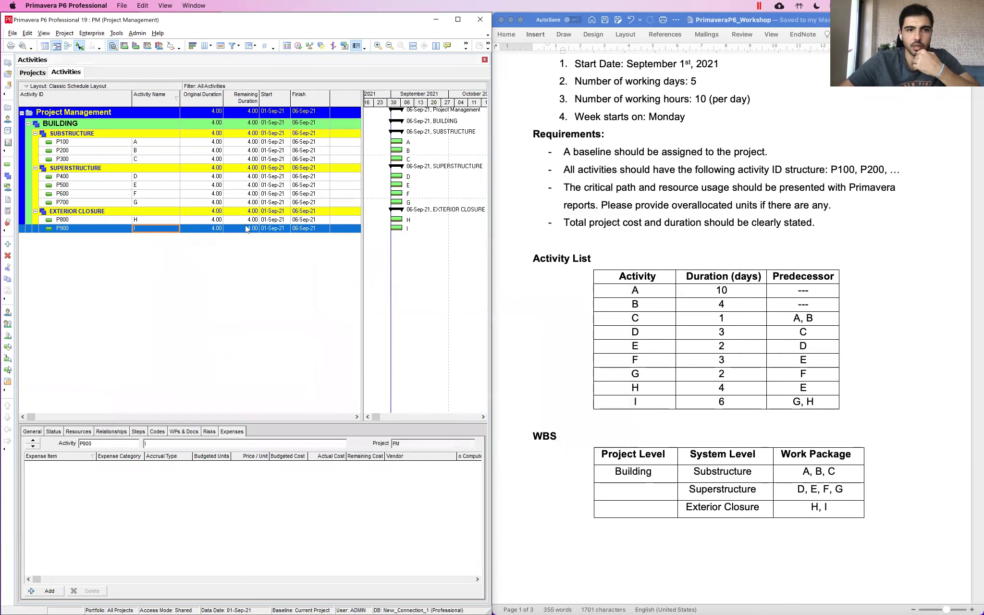
Step: Narrow the Total Float, Activity ID and Activity Name columns, and shrink the activity table area to widen the Gantt chart
{"action": "left_click_drag", "start_coordinate": [30, 418], "coordinate": [308, 420]}
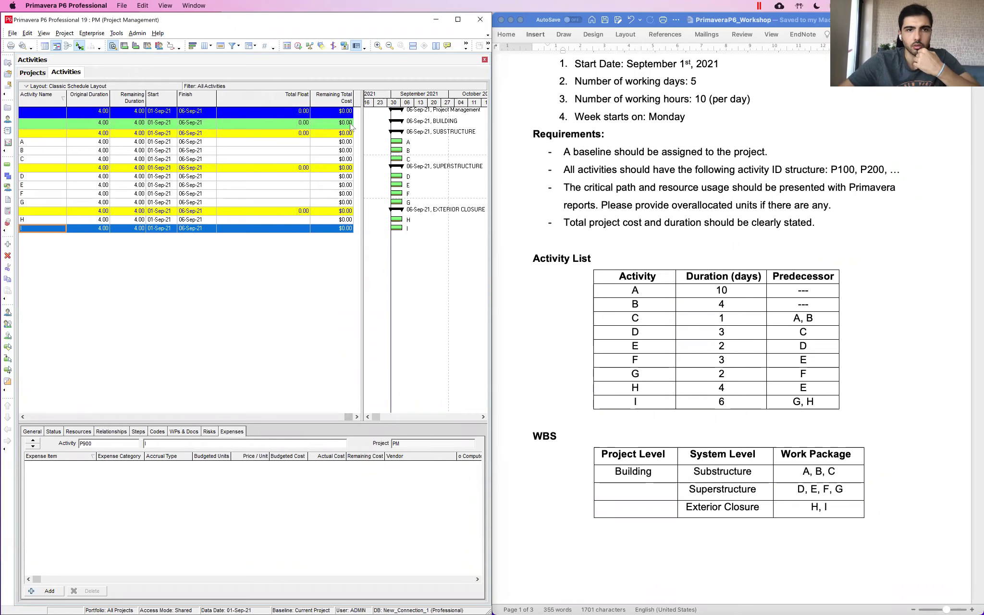
{"action": "left_click_drag", "start_coordinate": [310, 95], "coordinate": [254, 96]}
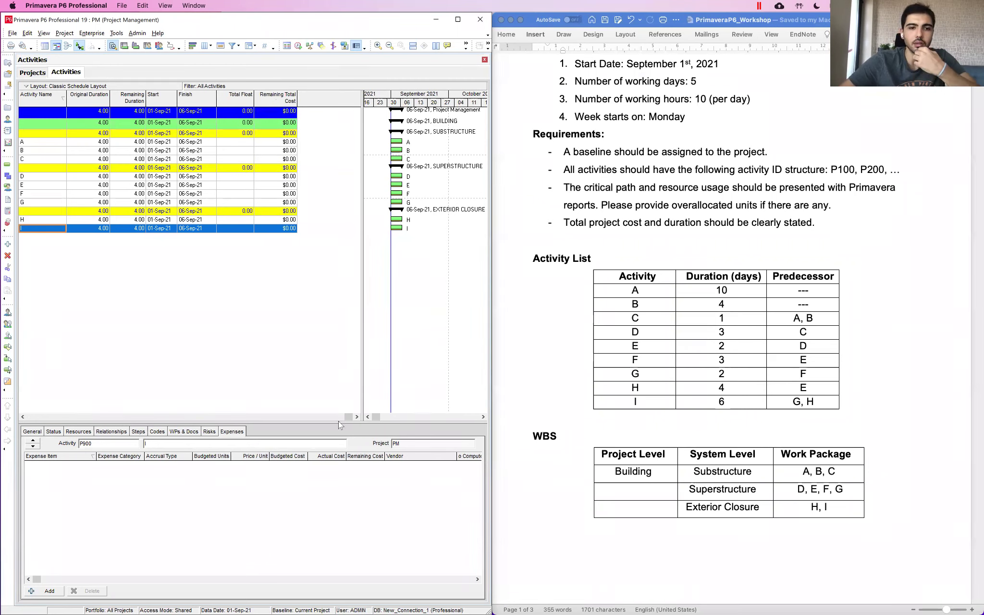
{"action": "left_click_drag", "start_coordinate": [348, 417], "coordinate": [139, 413]}
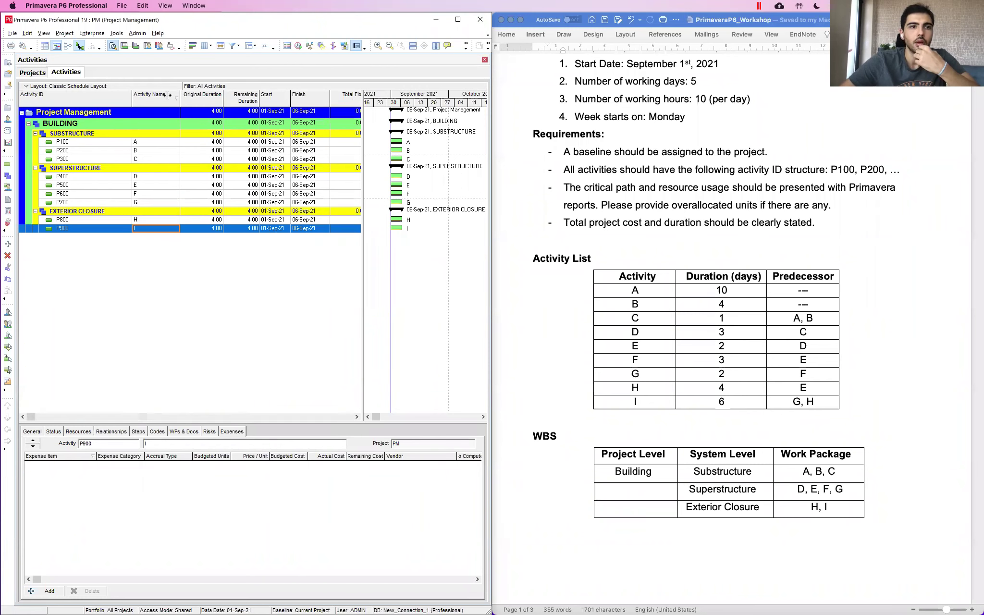
{"action": "left_click_drag", "start_coordinate": [179, 95], "coordinate": [88, 94]}
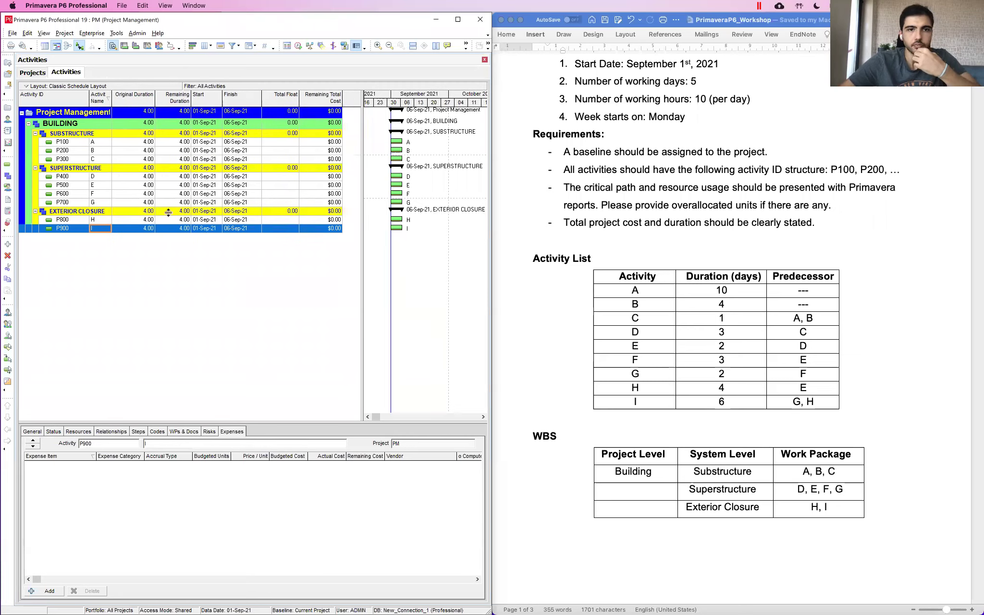
{"action": "left_click_drag", "start_coordinate": [361, 94], "coordinate": [337, 95]}
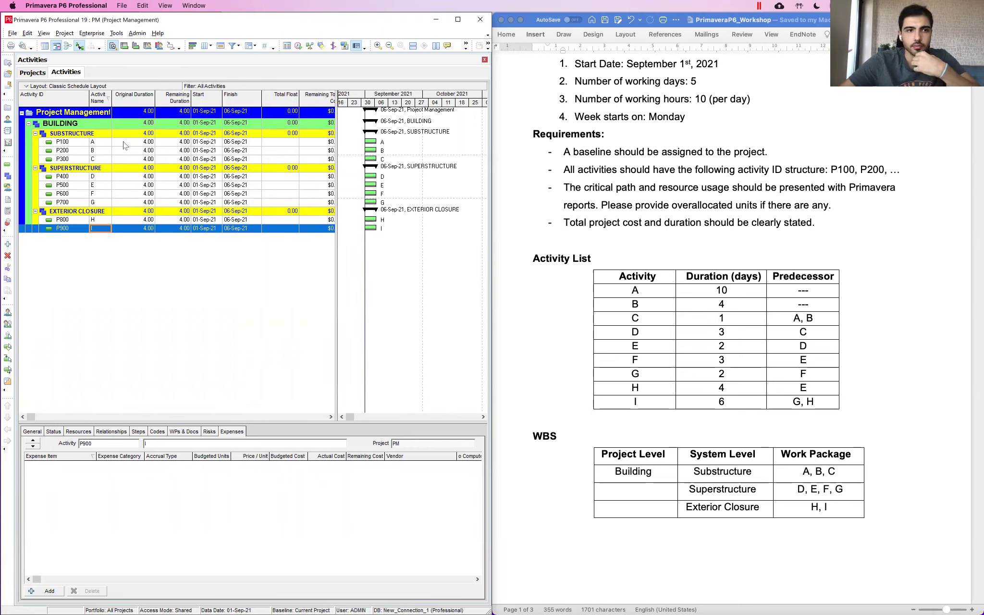
Step: Set the original duration of activity A to 10 days and of activity C to 1 day
{"action": "left_click", "coordinate": [130, 145]}
{"action": "left_click", "coordinate": [139, 123]}
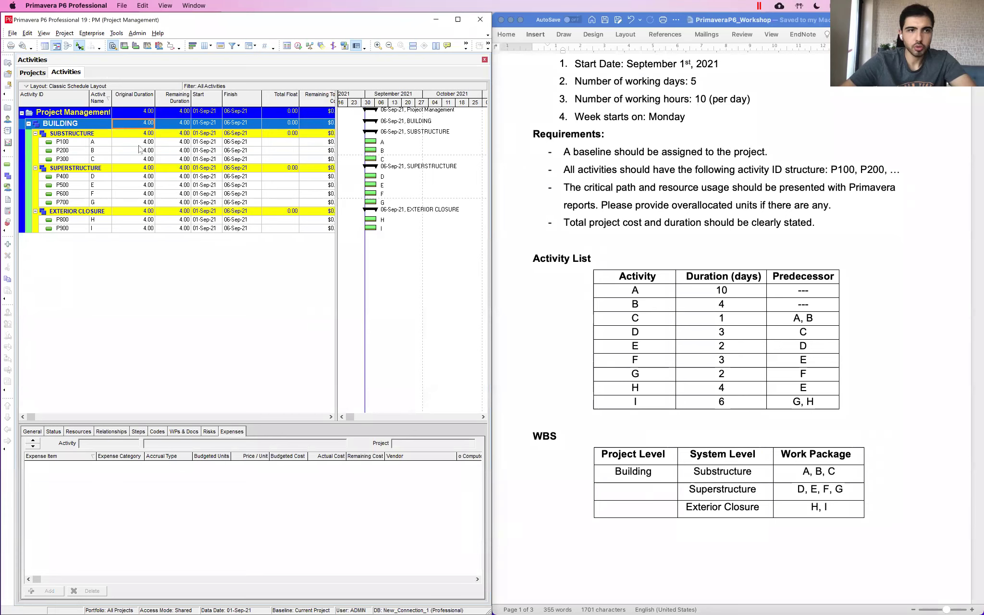
{"action": "left_click", "coordinate": [136, 143]}
{"action": "left_click", "coordinate": [141, 145]}
{"action": "type", "text": "10"}
{"action": "key", "text": "Return"}
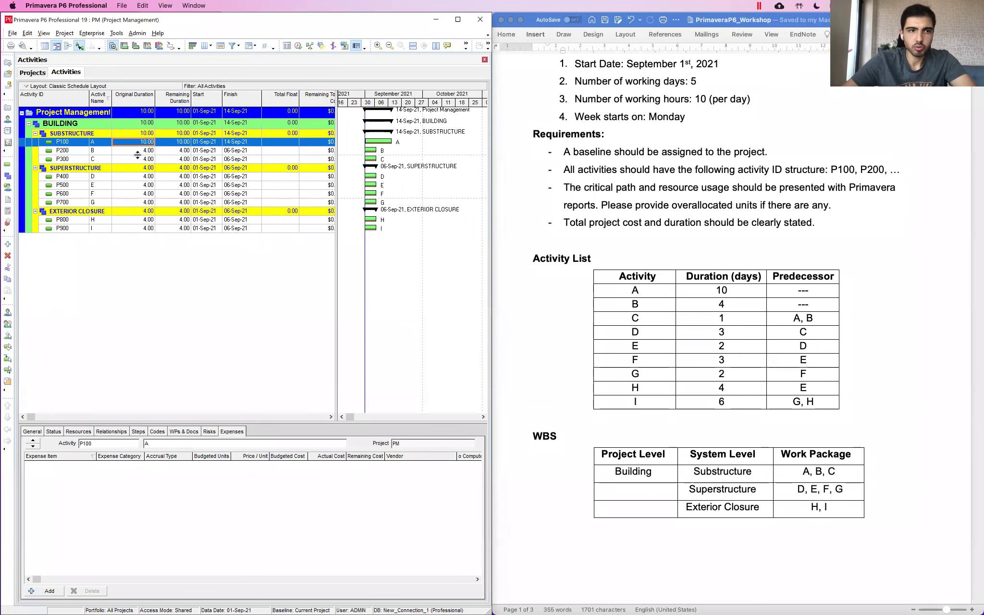
{"action": "left_click", "coordinate": [142, 161]}
{"action": "type", "text": "1"}
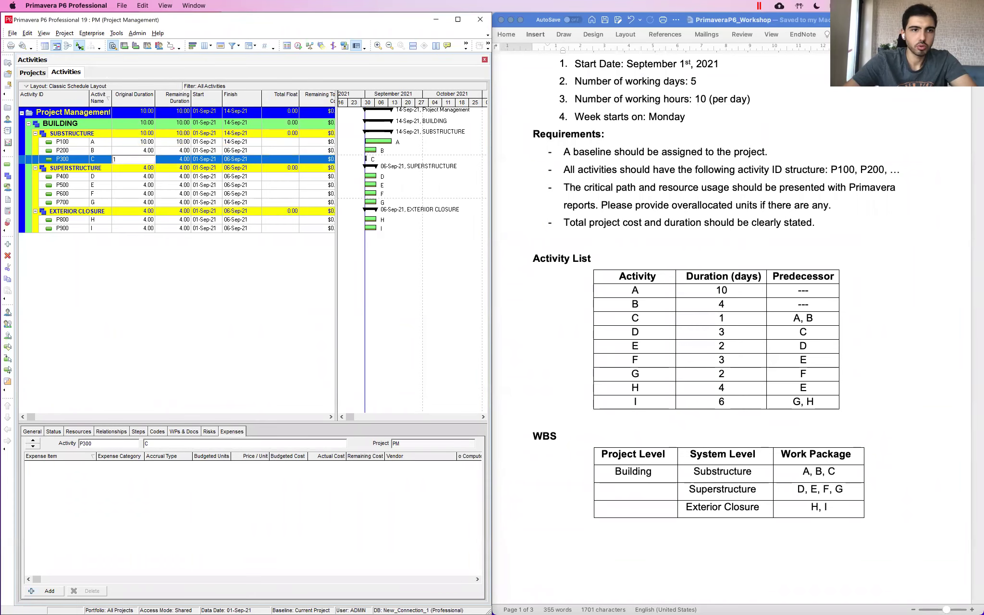